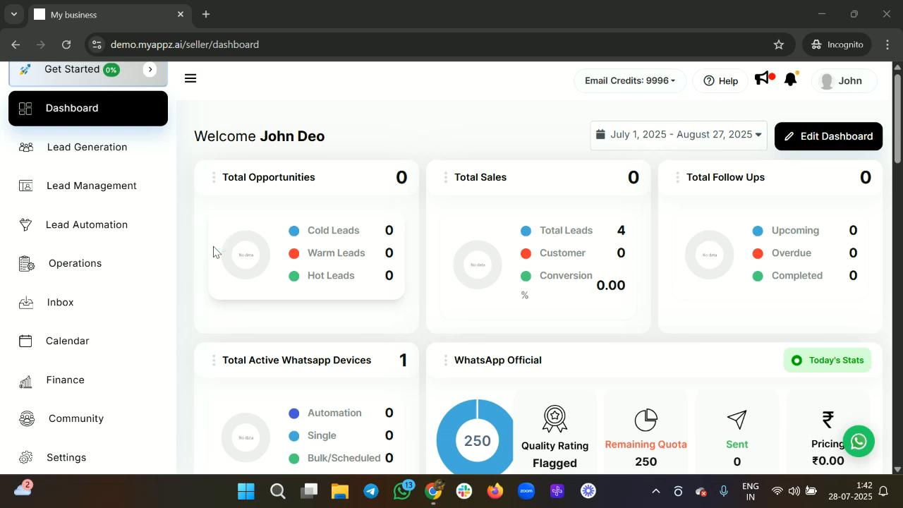
{"action": "left_click", "coordinate": [213, 247]}
{"action": "left_click", "coordinate": [214, 251]}
{"action": "left_click", "coordinate": [214, 252]}
{"action": "left_click", "coordinate": [213, 252]}
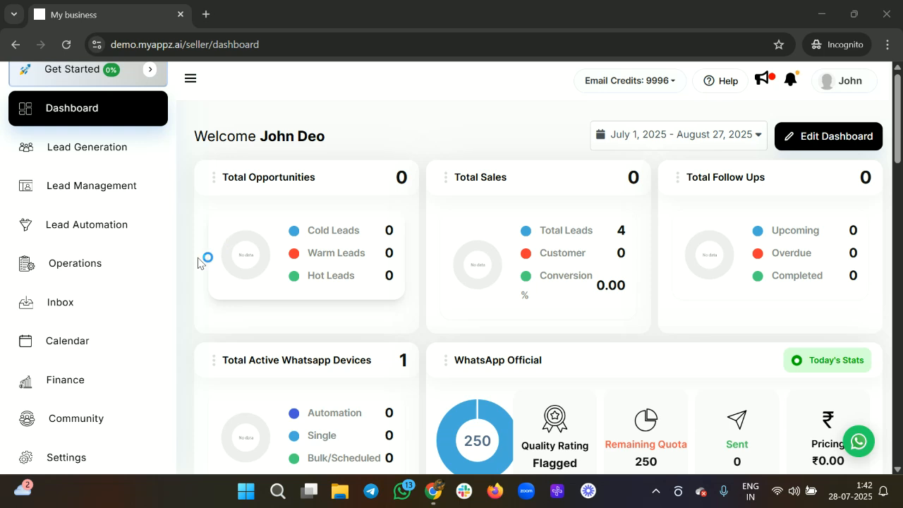
Start creating a new course in the Community area and name it Course 1.
{"action": "left_click", "coordinate": [104, 420]}
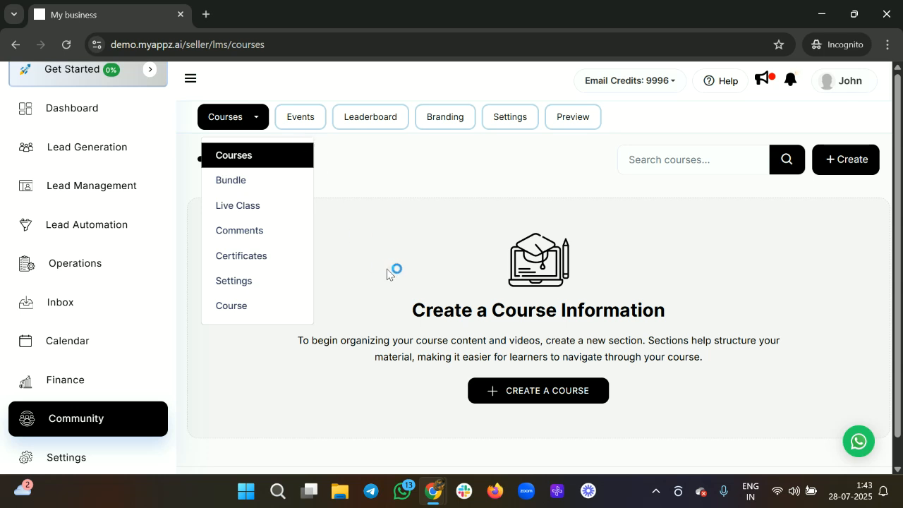
{"action": "left_click", "coordinate": [542, 395]}
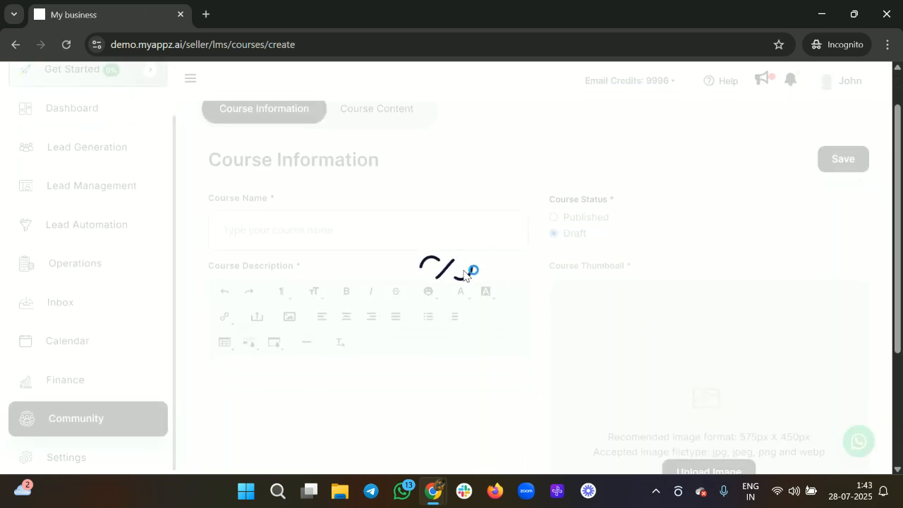
{"action": "left_click", "coordinate": [273, 217]}
{"action": "type", "text": "C"}
{"action": "key", "text": "BackSpace"}
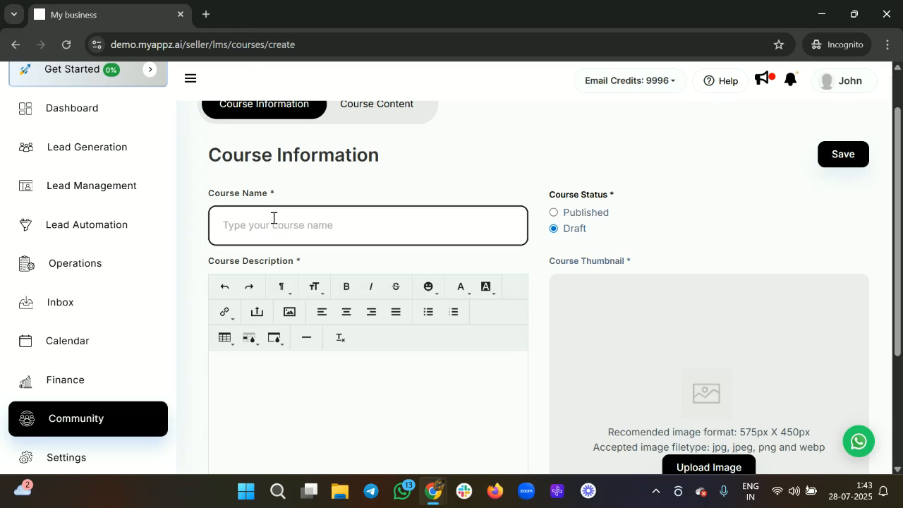
{"action": "scroll", "coordinate": [357, 264], "scroll_direction": "down", "scroll_amount": 1}
{"action": "type", "text": "Coursde"}
{"action": "key", "text": "BackSpace"}
{"action": "key", "text": "BackSpace"}
{"action": "key", "text": "BackSpace"}
{"action": "type", "text": "e"}
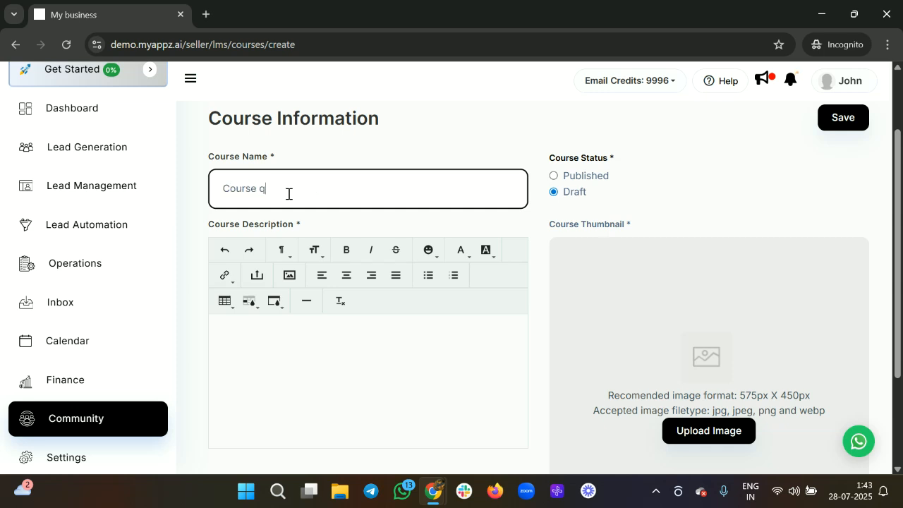
{"action": "type", "text": " 1"}
Enter the course description "This is a course about sub-account mastery".
{"action": "scroll", "coordinate": [288, 194], "scroll_direction": "down", "scroll_amount": 1}
{"action": "left_click", "coordinate": [269, 287]}
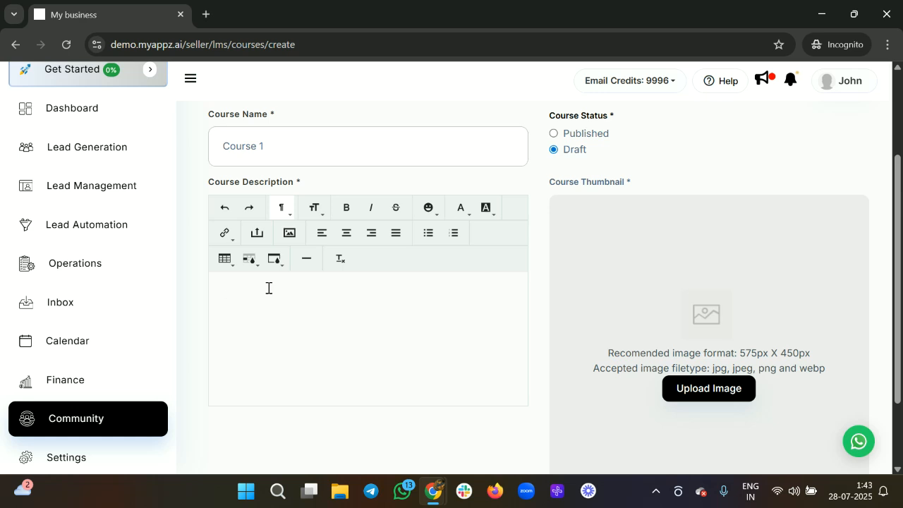
{"action": "type", "text": "Th"}
{"action": "type", "text": "is is a coursd"}
{"action": "type", "text": "r"}
{"action": "type", "text": "ount mas"}
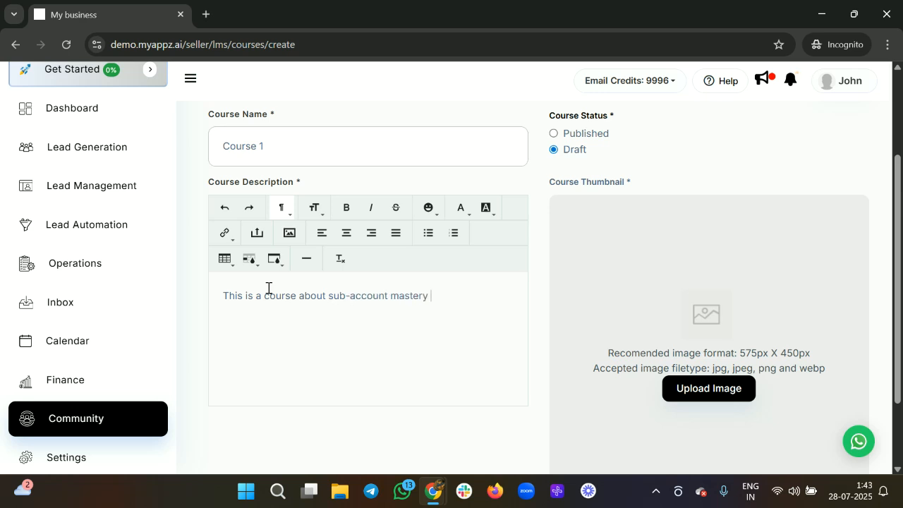
{"action": "left_click", "coordinate": [288, 234]}
{"action": "left_click", "coordinate": [587, 418]}
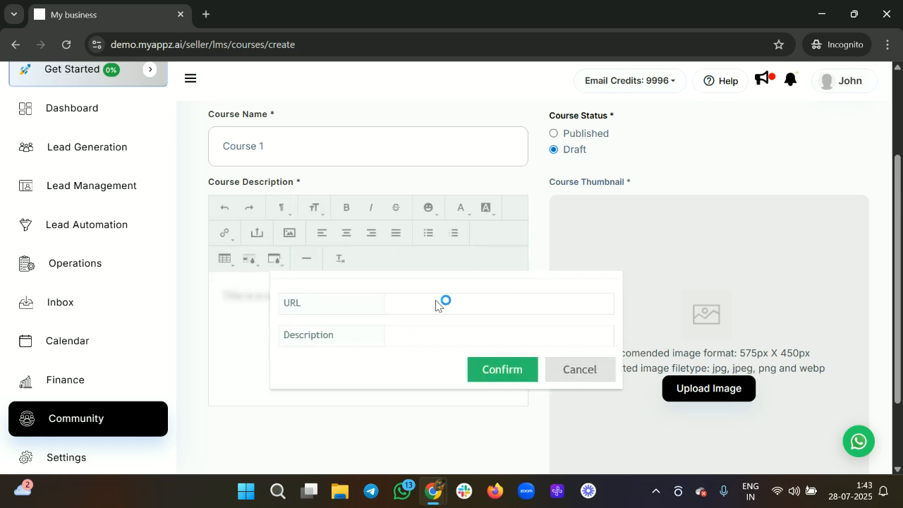
Set the course status to Published.
{"action": "scroll", "coordinate": [415, 318], "scroll_direction": "down", "scroll_amount": 1}
{"action": "scroll", "coordinate": [399, 252], "scroll_direction": "up", "scroll_amount": 3}
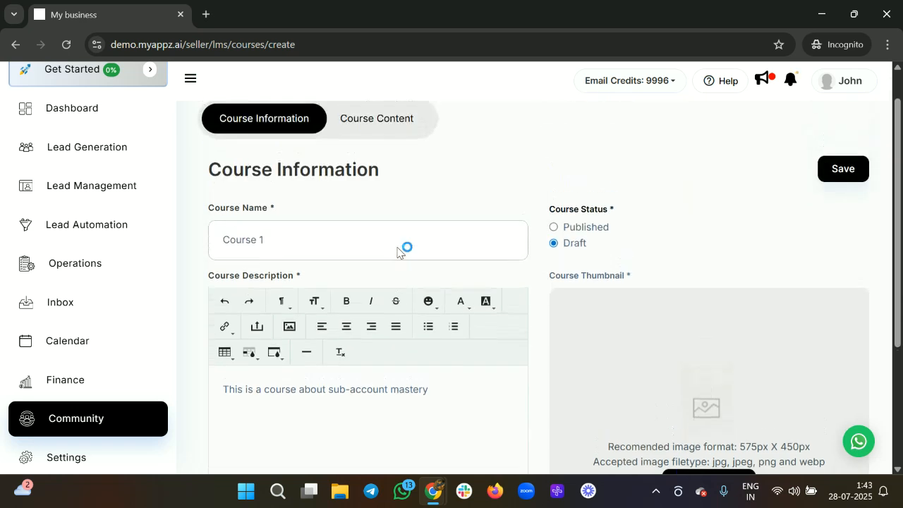
{"action": "scroll", "coordinate": [399, 252], "scroll_direction": "up", "scroll_amount": 1}
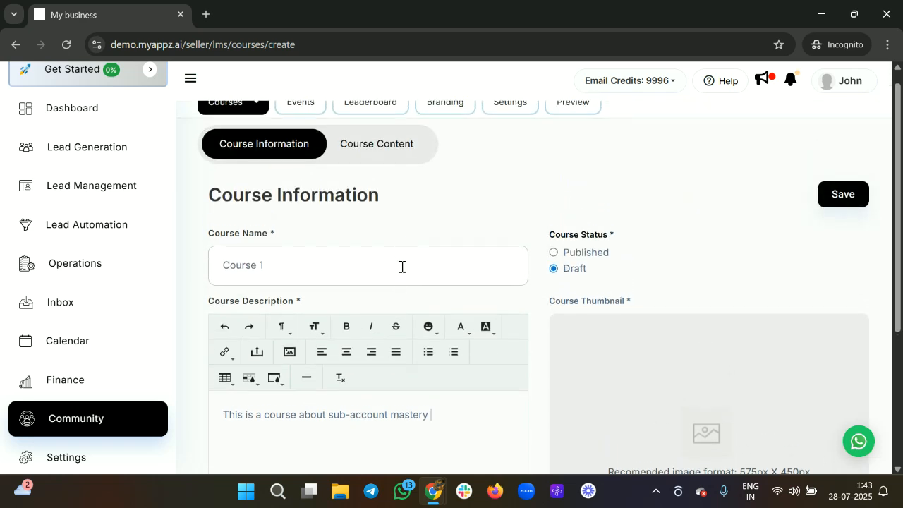
{"action": "left_click", "coordinate": [555, 253]}
Crop and select Untitled.jpg.jpg from the media files as the course thumbnail, and save the course information.
{"action": "scroll", "coordinate": [637, 271], "scroll_direction": "down", "scroll_amount": 1}
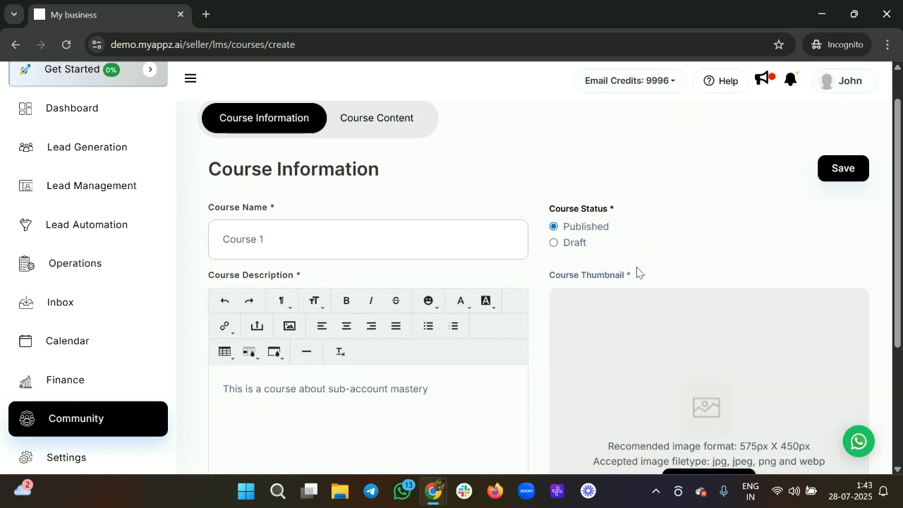
{"action": "scroll", "coordinate": [639, 267], "scroll_direction": "down", "scroll_amount": 2}
{"action": "scroll", "coordinate": [669, 267], "scroll_direction": "down", "scroll_amount": 2}
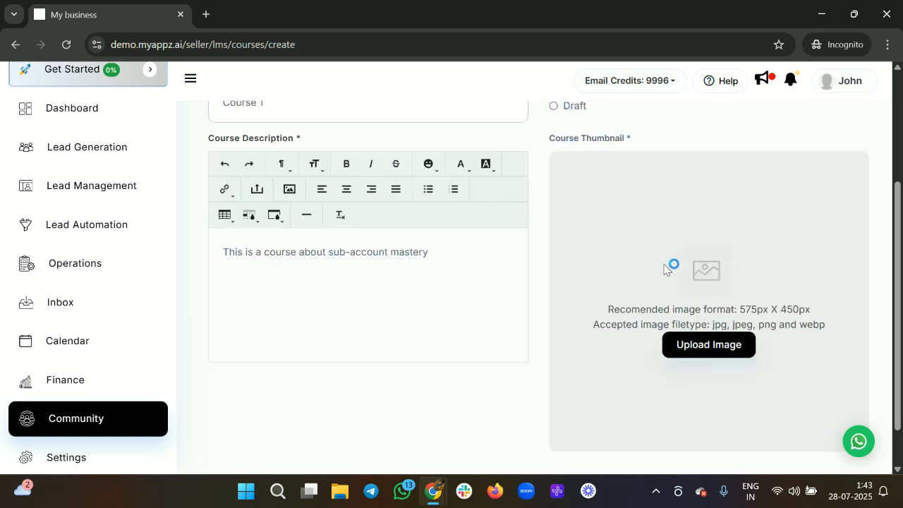
{"action": "left_click", "coordinate": [709, 347]}
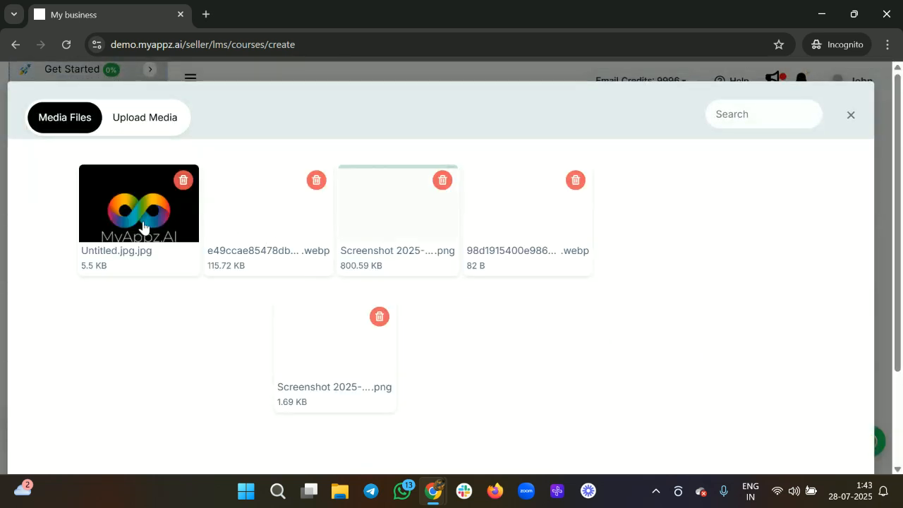
{"action": "left_click", "coordinate": [144, 226]}
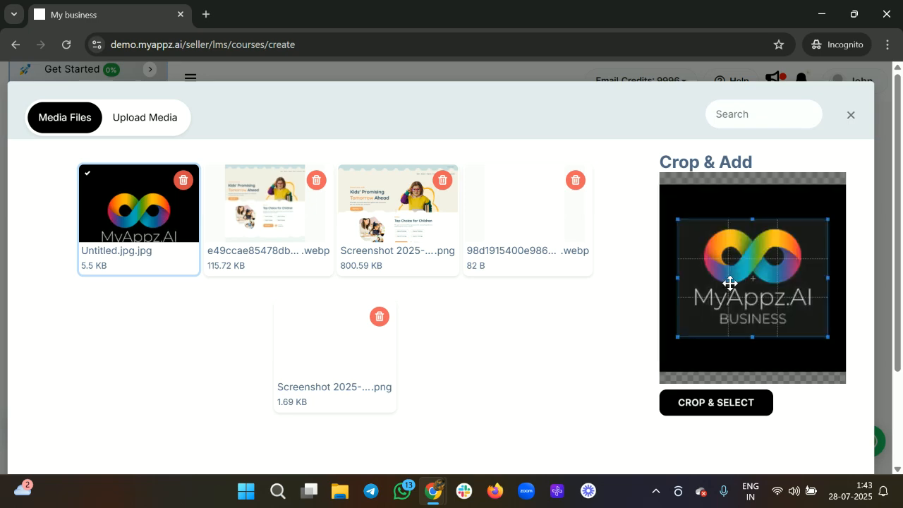
{"action": "left_click", "coordinate": [702, 412]}
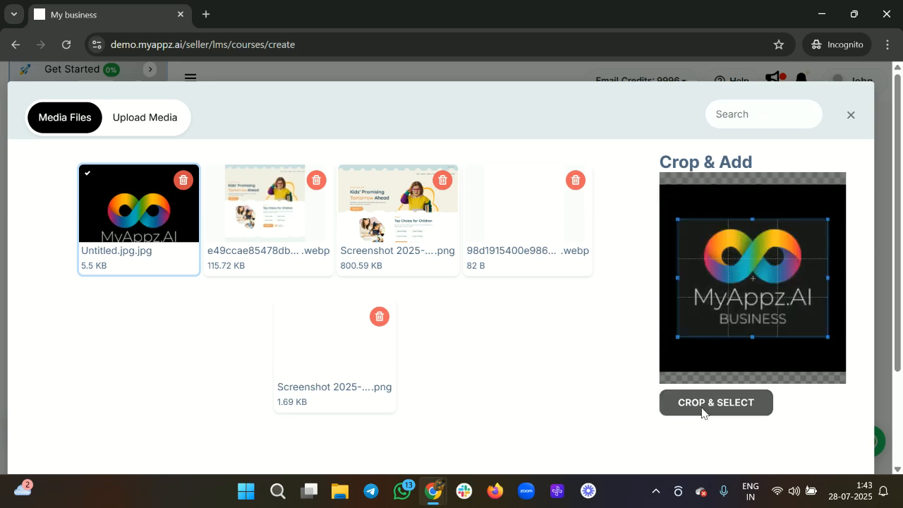
{"action": "scroll", "coordinate": [661, 287], "scroll_direction": "up", "scroll_amount": 2}
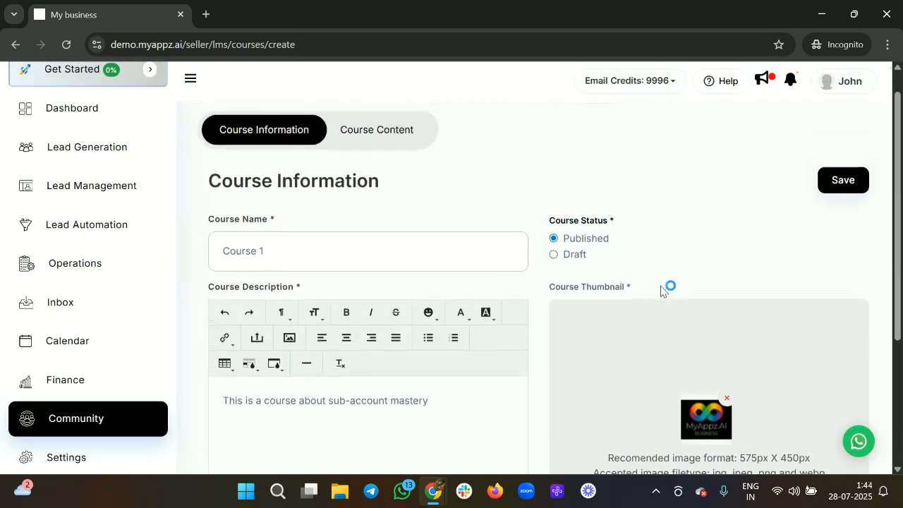
{"action": "left_click", "coordinate": [840, 188]}
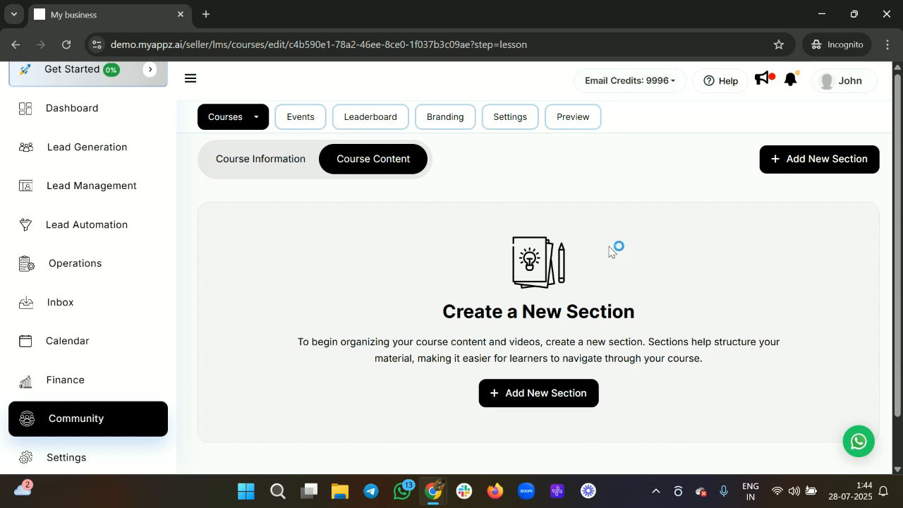
Add a new section named Chapter 1 to the course content and save it.
{"action": "left_click", "coordinate": [793, 169]}
{"action": "left_click", "coordinate": [373, 261]}
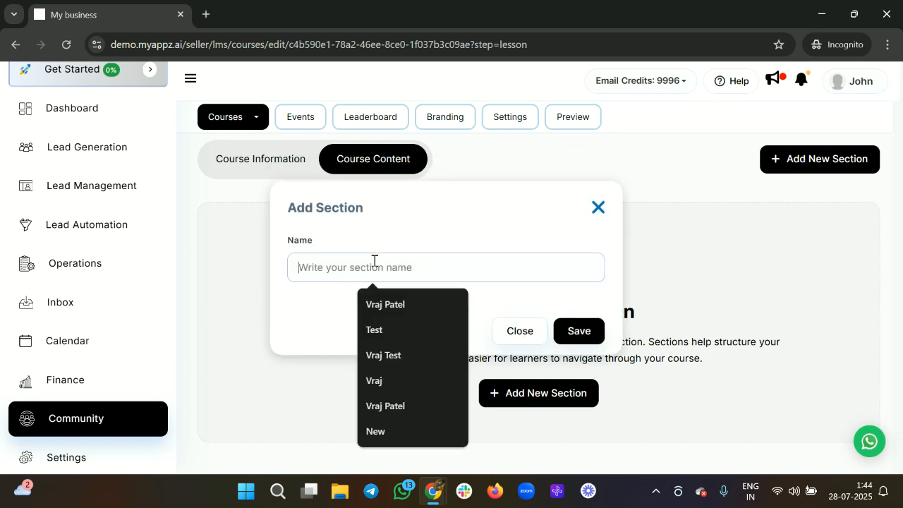
{"action": "type", "text": "Chatpter"}
{"action": "key", "text": "BackSpace"}
{"action": "key", "text": "BackSpace"}
{"action": "key", "text": "BackSpace"}
{"action": "key", "text": "BackSpace"}
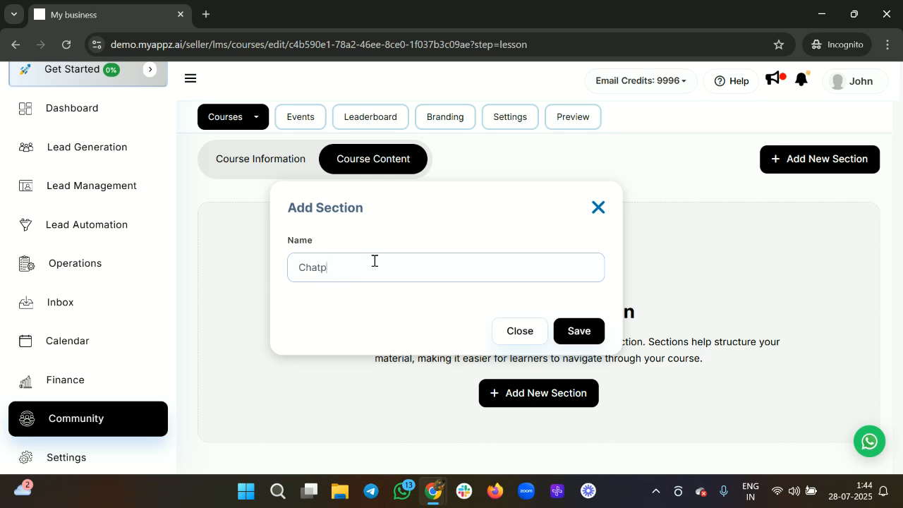
{"action": "type", "text": "pter"}
{"action": "left_click", "coordinate": [589, 329]}
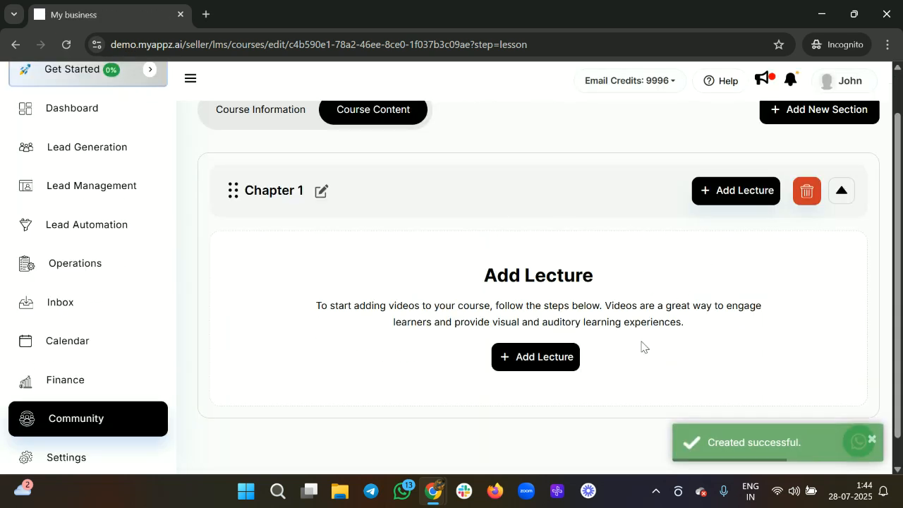
Open a new lecture for Chapter 1 and look at the fields for the Youtube, Vimeo and Loom types.
{"action": "left_click", "coordinate": [528, 355]}
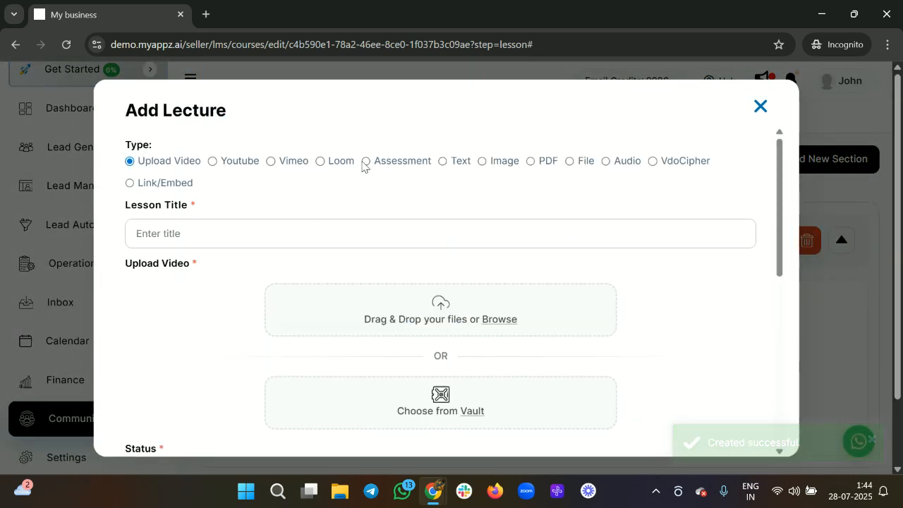
{"action": "left_click", "coordinate": [212, 161]}
{"action": "left_click", "coordinate": [270, 161]}
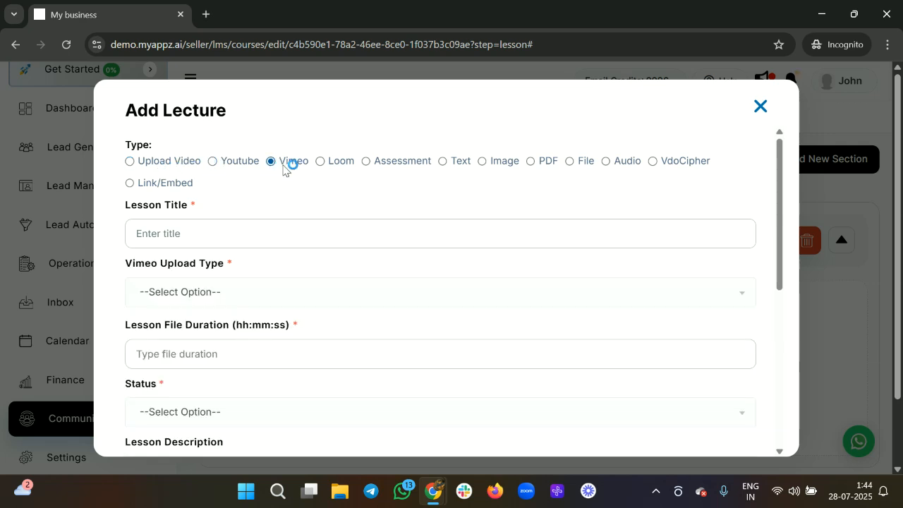
{"action": "left_click", "coordinate": [320, 162]}
Examine the fields that the Assessment lecture type requires, down to creating and adding questions.
{"action": "left_click", "coordinate": [366, 163]}
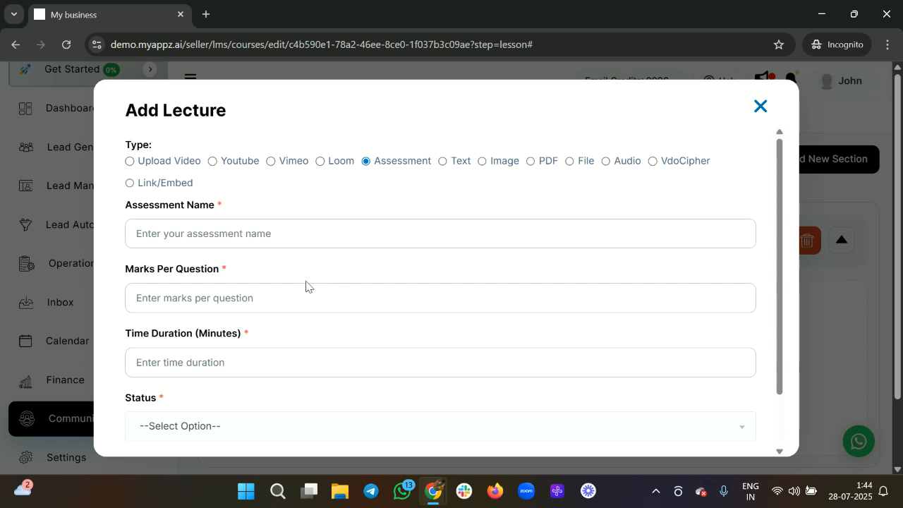
{"action": "scroll", "coordinate": [308, 284], "scroll_direction": "down", "scroll_amount": 2}
{"action": "scroll", "coordinate": [312, 282], "scroll_direction": "up", "scroll_amount": 1}
{"action": "scroll", "coordinate": [312, 283], "scroll_direction": "down", "scroll_amount": 1}
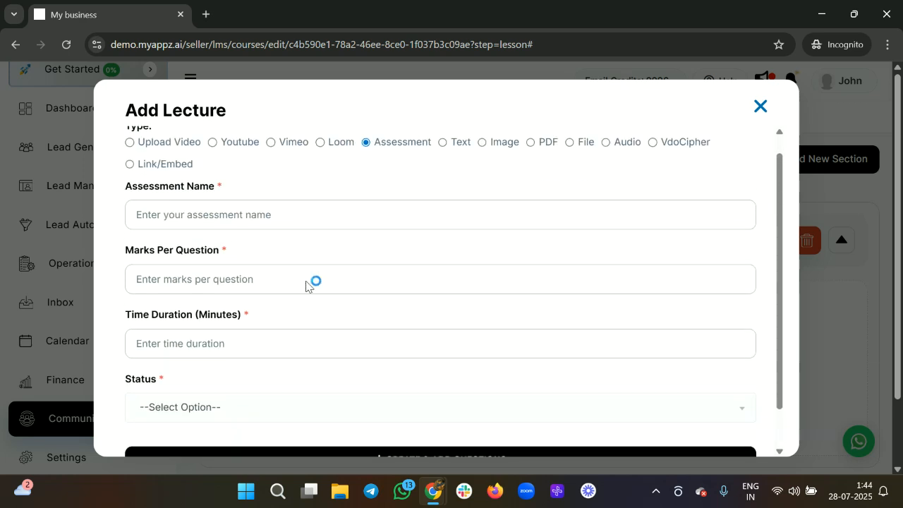
{"action": "scroll", "coordinate": [278, 311], "scroll_direction": "down", "scroll_amount": 1}
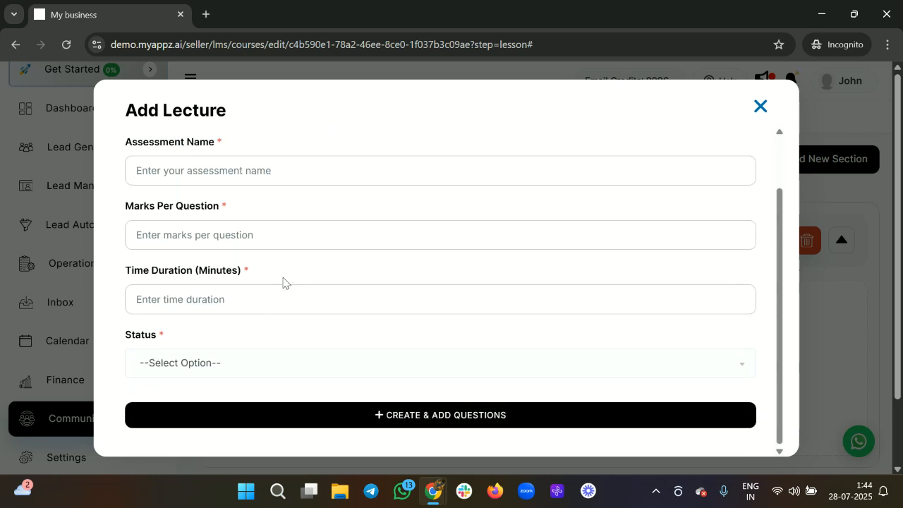
{"action": "scroll", "coordinate": [283, 282], "scroll_direction": "down", "scroll_amount": 1}
{"action": "scroll", "coordinate": [419, 354], "scroll_direction": "up", "scroll_amount": 2}
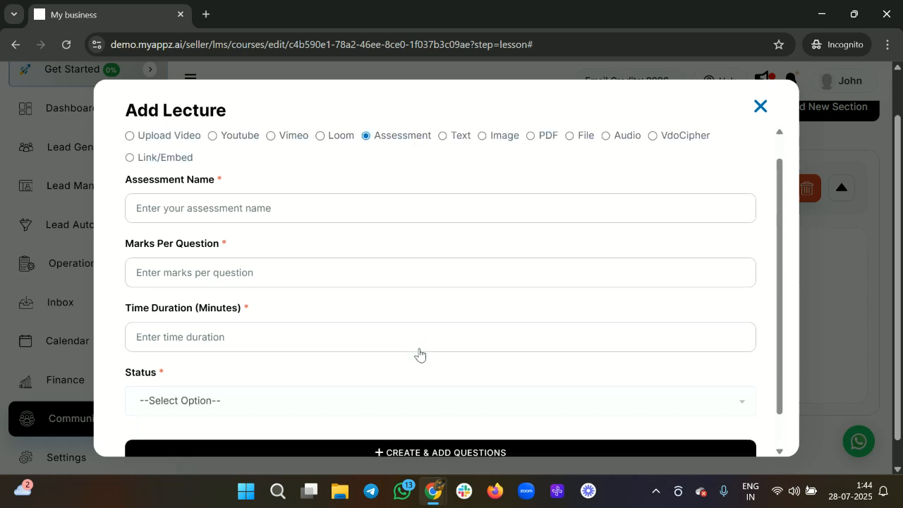
{"action": "scroll", "coordinate": [419, 353], "scroll_direction": "down", "scroll_amount": 1}
{"action": "scroll", "coordinate": [419, 354], "scroll_direction": "up", "scroll_amount": 1}
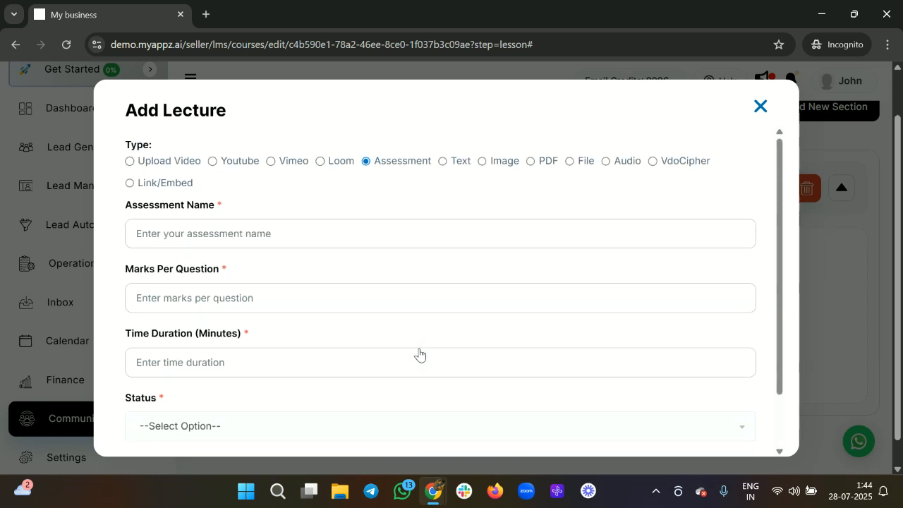
Examine the Text lecture type's form, from its content editor to the resource attachments.
{"action": "left_click", "coordinate": [444, 161]}
{"action": "scroll", "coordinate": [314, 238], "scroll_direction": "down", "scroll_amount": 4}
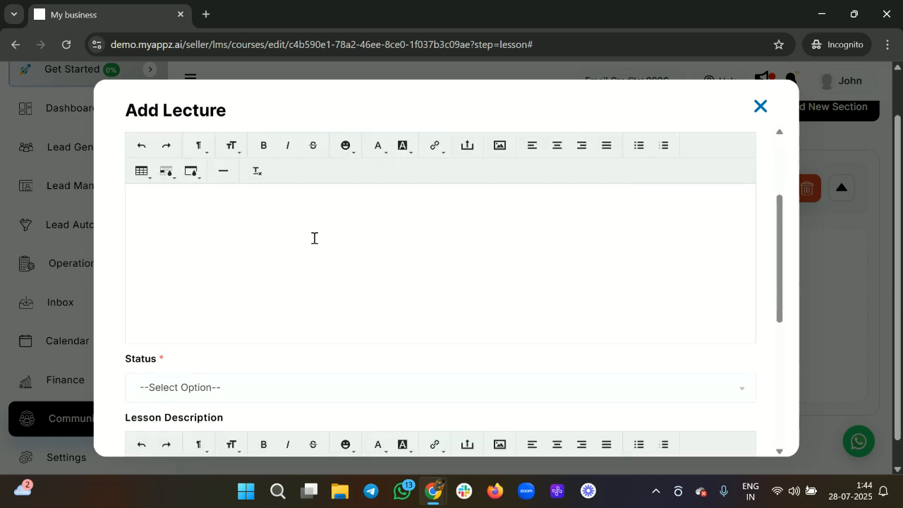
{"action": "scroll", "coordinate": [314, 237], "scroll_direction": "down", "scroll_amount": 3}
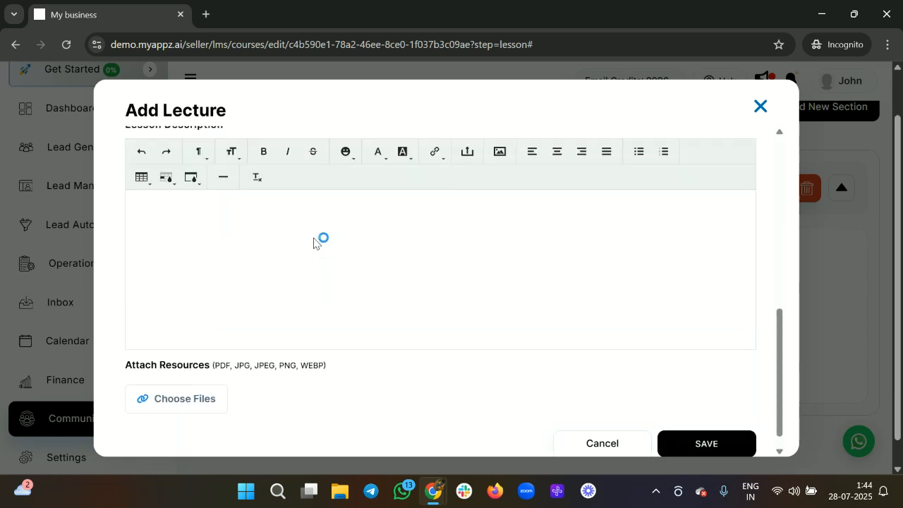
{"action": "scroll", "coordinate": [313, 237], "scroll_direction": "up", "scroll_amount": 8}
Look through the form fields for the Image, PDF, File, Audio, VdoCipher and Link/Embed lecture types.
{"action": "left_click", "coordinate": [483, 161]}
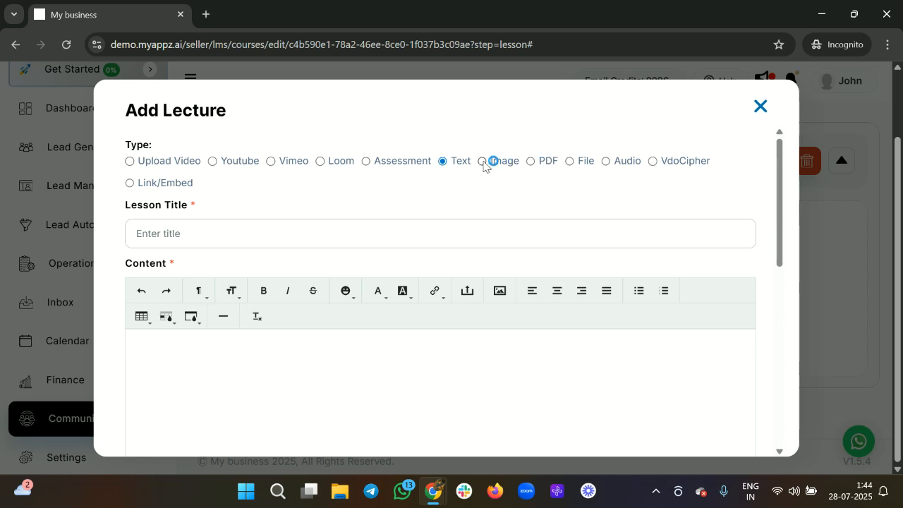
{"action": "left_click", "coordinate": [542, 165]}
{"action": "left_click", "coordinate": [572, 163]}
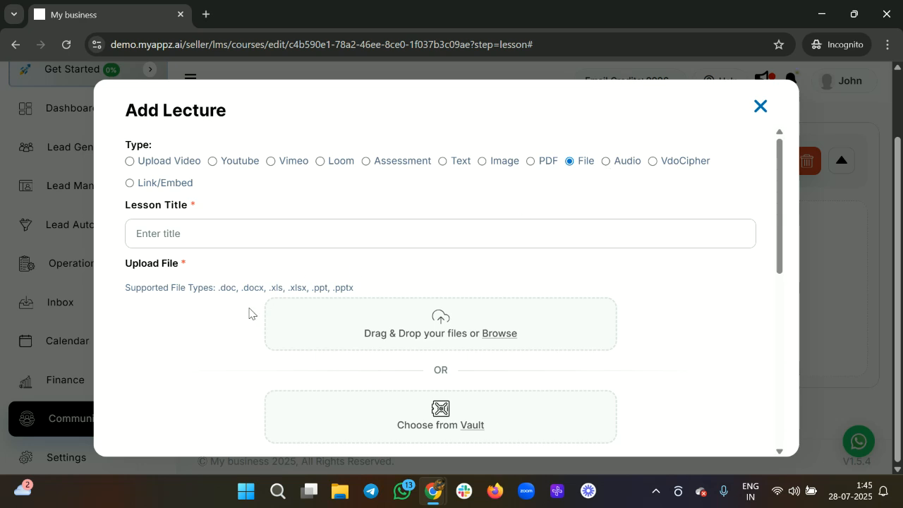
{"action": "left_click", "coordinate": [608, 162]}
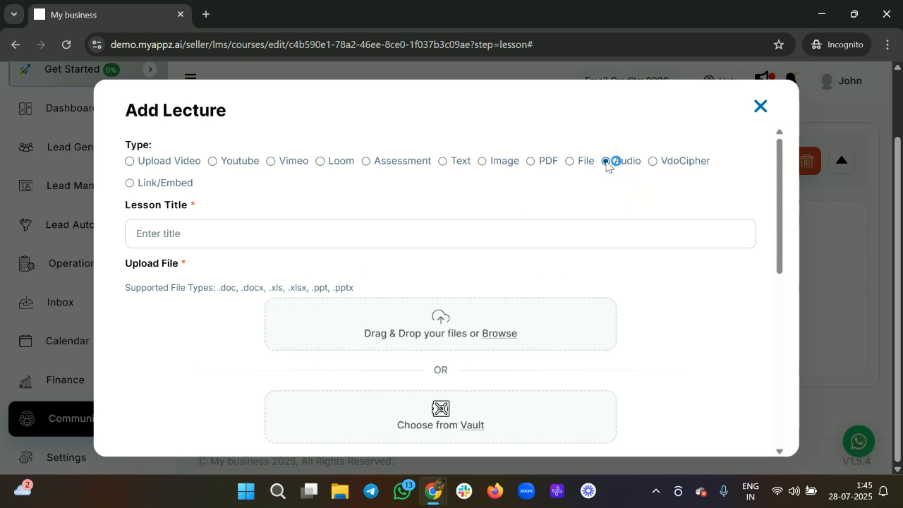
{"action": "left_click", "coordinate": [653, 161]}
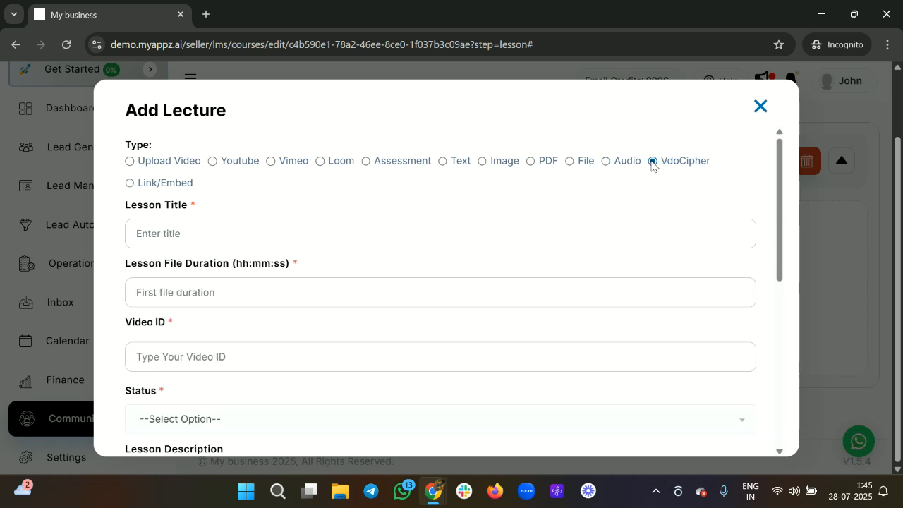
{"action": "left_click", "coordinate": [652, 162]}
{"action": "left_click", "coordinate": [129, 185]}
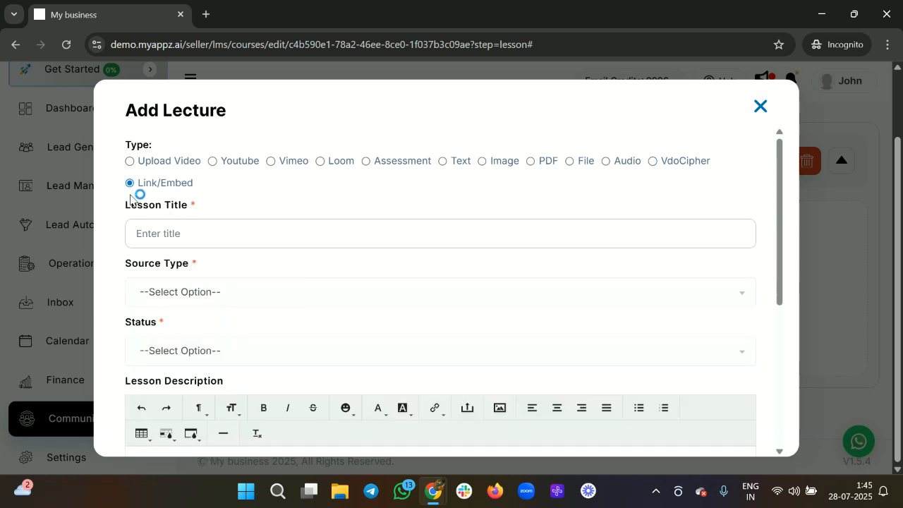
{"action": "scroll", "coordinate": [264, 296], "scroll_direction": "down", "scroll_amount": 1}
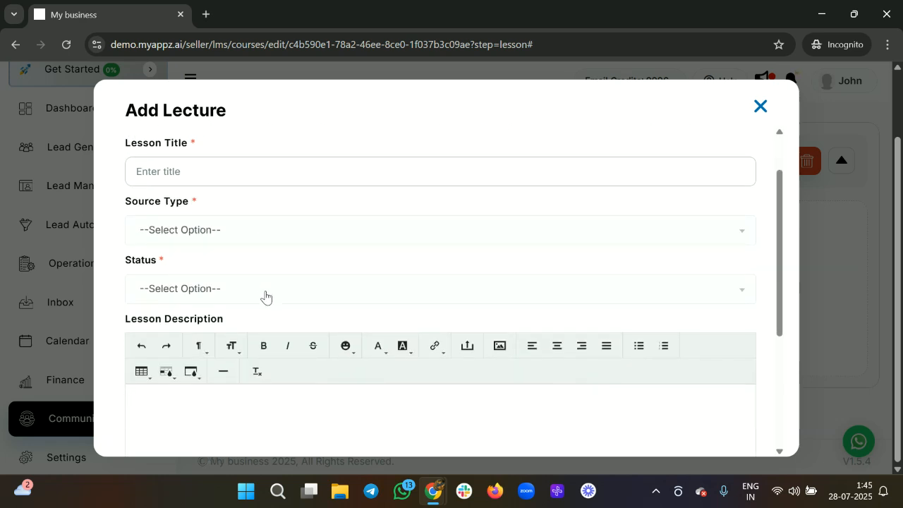
View the Source Type options offered for the Link/Embed lecture type.
{"action": "left_click", "coordinate": [309, 232]}
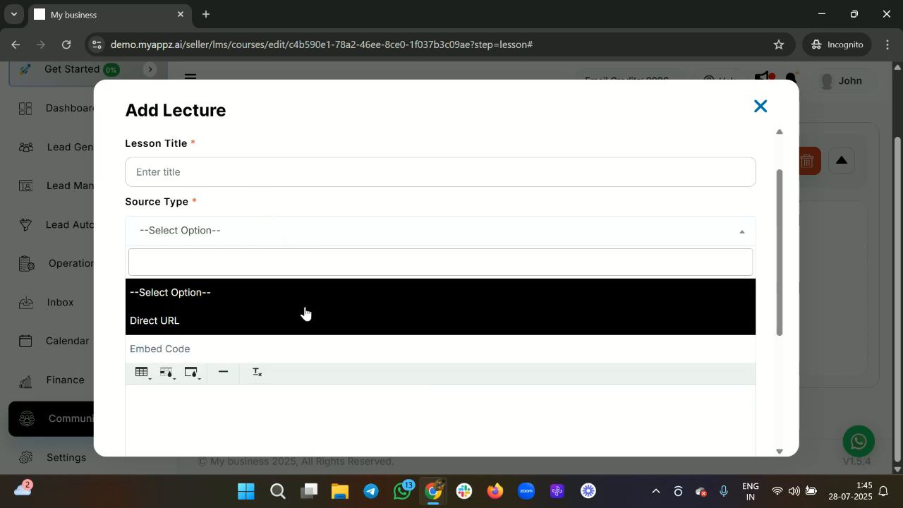
{"action": "left_click", "coordinate": [220, 234]}
{"action": "scroll", "coordinate": [219, 236], "scroll_direction": "up", "scroll_amount": 1}
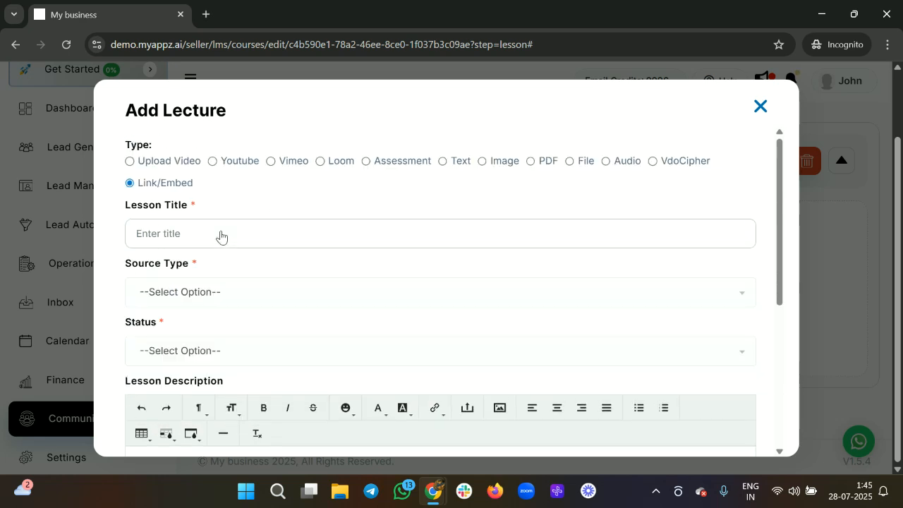
Set the lecture type to Upload Video and upload the first video in the New pic folder, whose name starts with 6a3a2aa6fc4742cb.
{"action": "left_click", "coordinate": [131, 162]}
{"action": "left_click", "coordinate": [390, 316]}
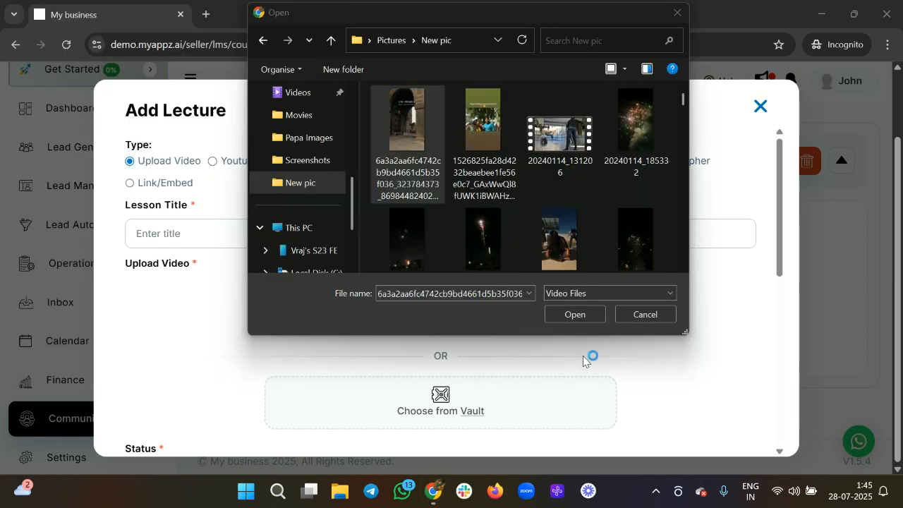
{"action": "left_click", "coordinate": [586, 316]}
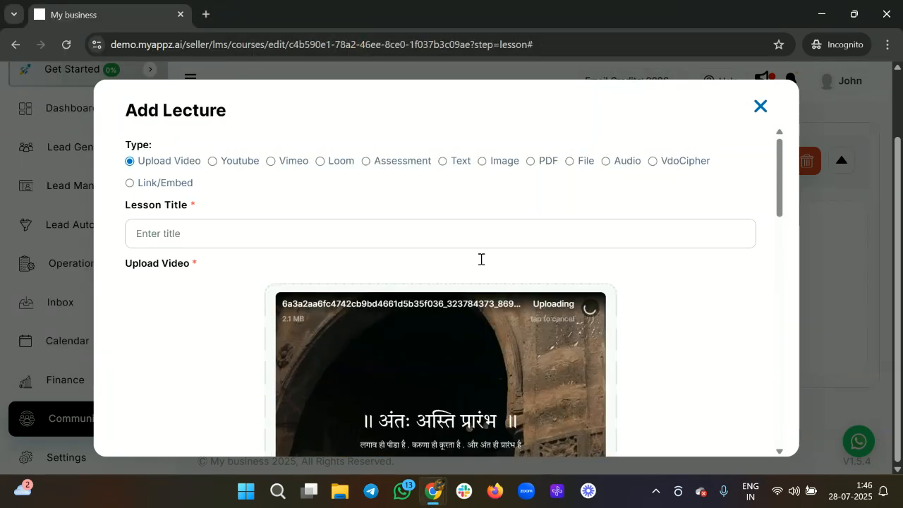
Set the lecture's status to Published and enter "This is the first lesson" as the lesson description.
{"action": "scroll", "coordinate": [521, 363], "scroll_direction": "down", "scroll_amount": 3}
{"action": "scroll", "coordinate": [564, 275], "scroll_direction": "down", "scroll_amount": 8}
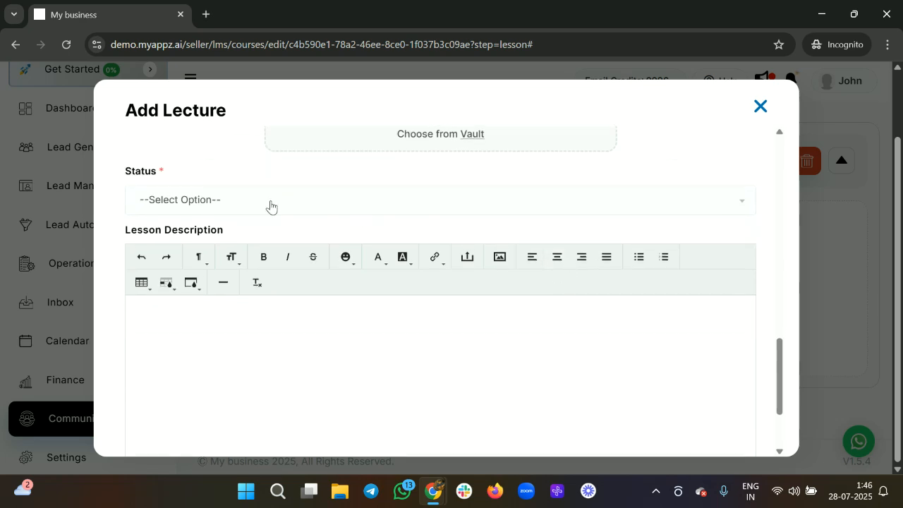
{"action": "left_click", "coordinate": [270, 204]}
{"action": "left_click", "coordinate": [244, 304]}
{"action": "scroll", "coordinate": [359, 324], "scroll_direction": "down", "scroll_amount": 2}
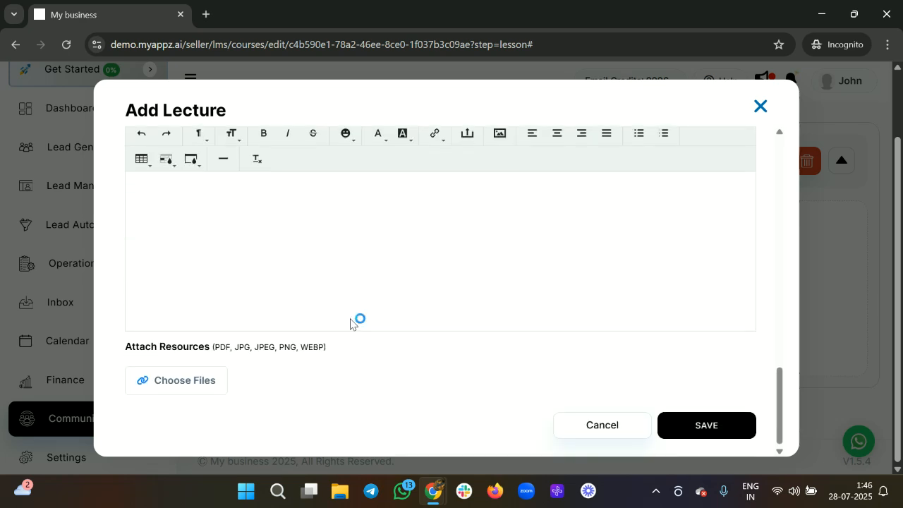
{"action": "left_click", "coordinate": [182, 204]}
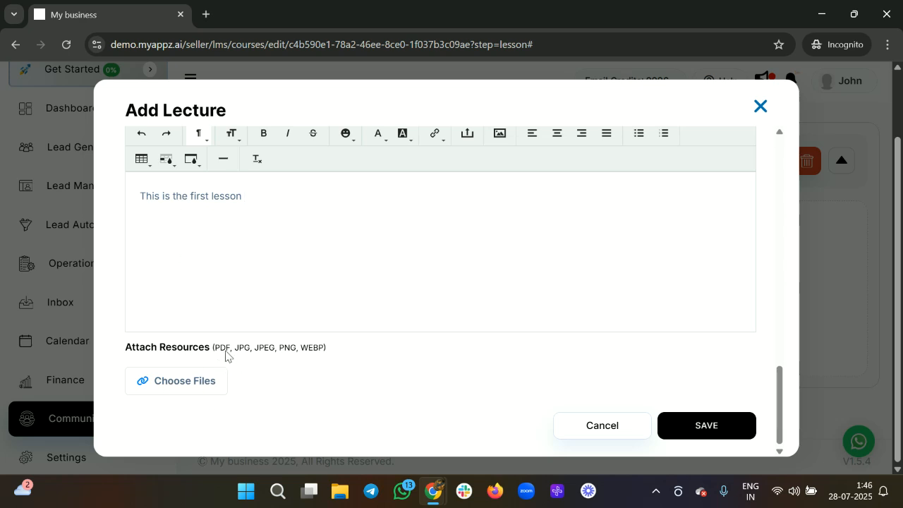
{"action": "left_click_drag", "start_coordinate": [215, 350], "coordinate": [185, 384]}
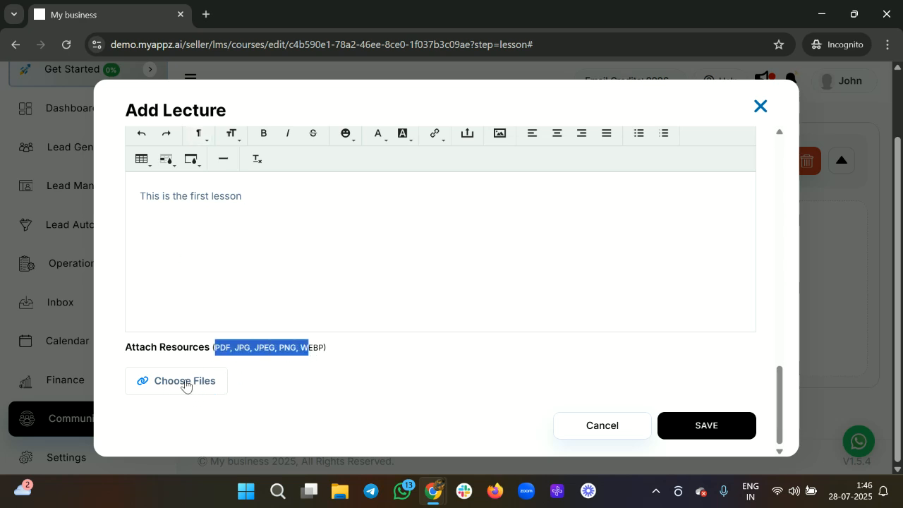
Title the lecture "Lesson 1", check the form's entries and save the lecture.
{"action": "left_click", "coordinate": [691, 424]}
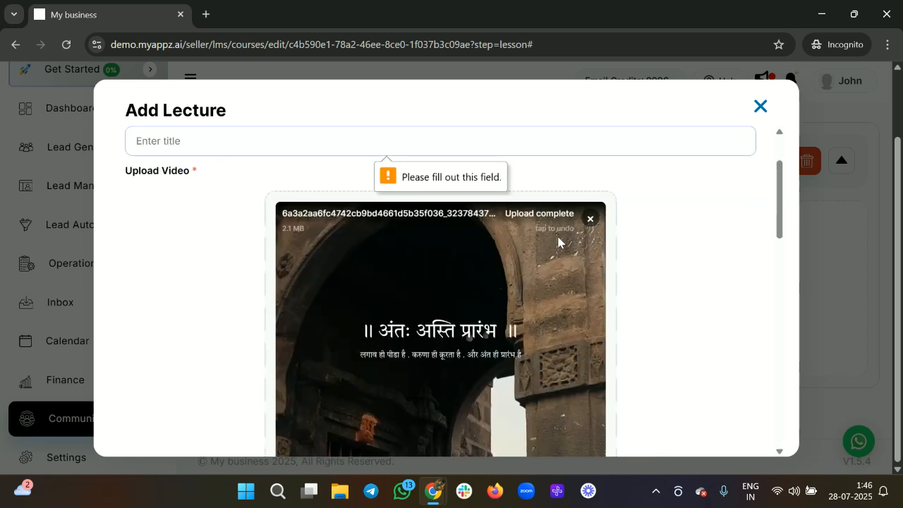
{"action": "type", "text": "Leas"}
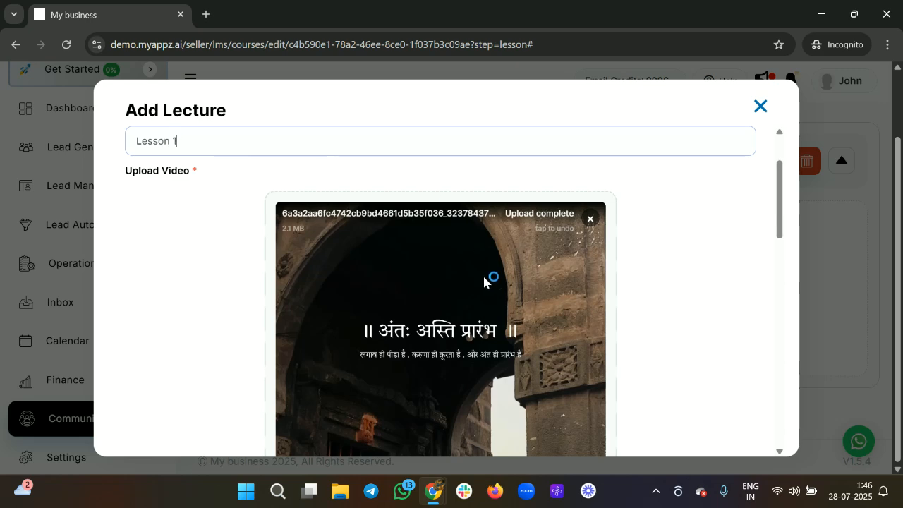
{"action": "scroll", "coordinate": [484, 282], "scroll_direction": "down", "scroll_amount": 10}
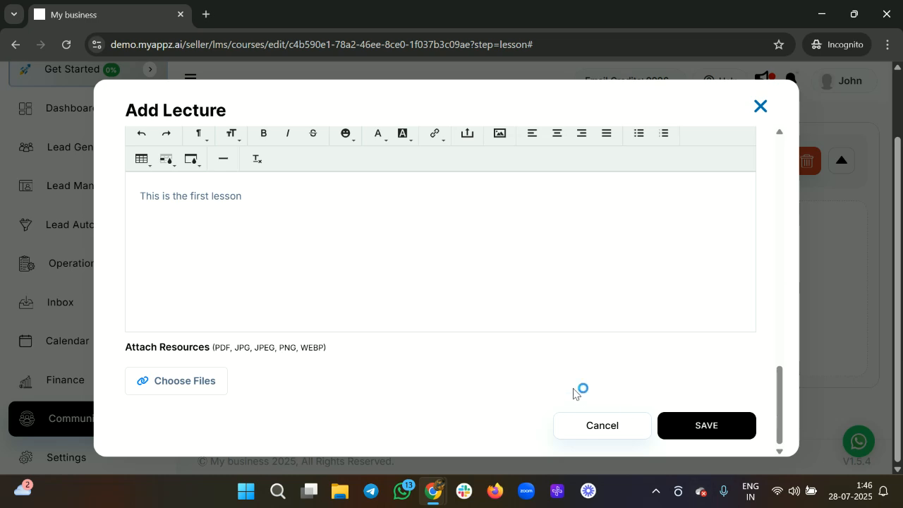
{"action": "scroll", "coordinate": [544, 303], "scroll_direction": "up", "scroll_amount": 4}
{"action": "scroll", "coordinate": [539, 304], "scroll_direction": "up", "scroll_amount": 5}
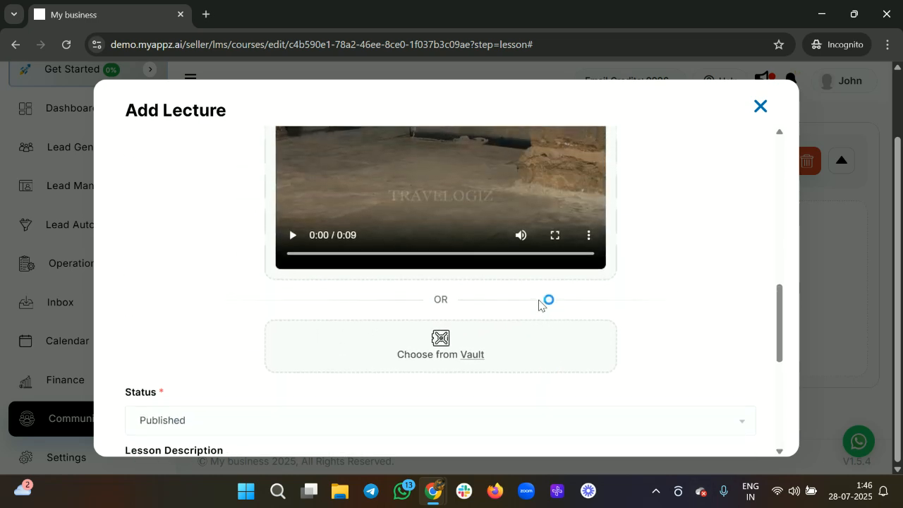
{"action": "scroll", "coordinate": [543, 304], "scroll_direction": "down", "scroll_amount": 6}
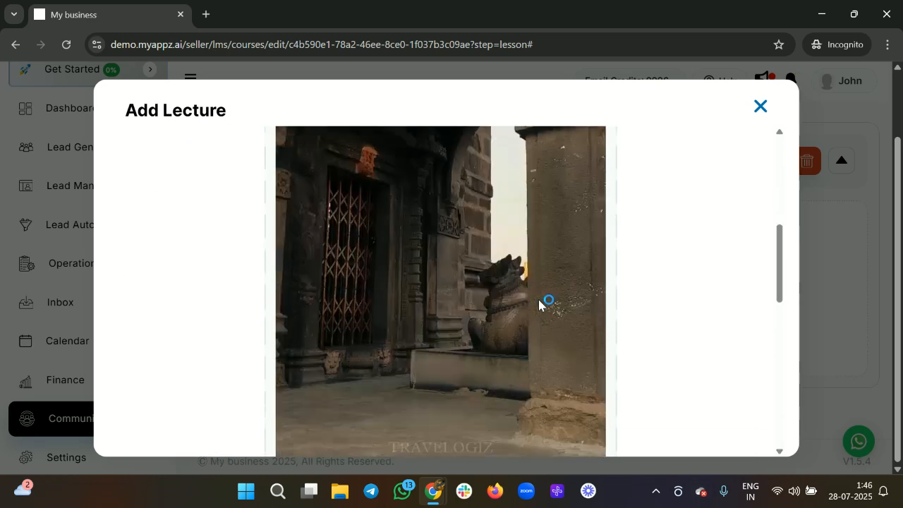
{"action": "scroll", "coordinate": [682, 323], "scroll_direction": "down", "scroll_amount": 3}
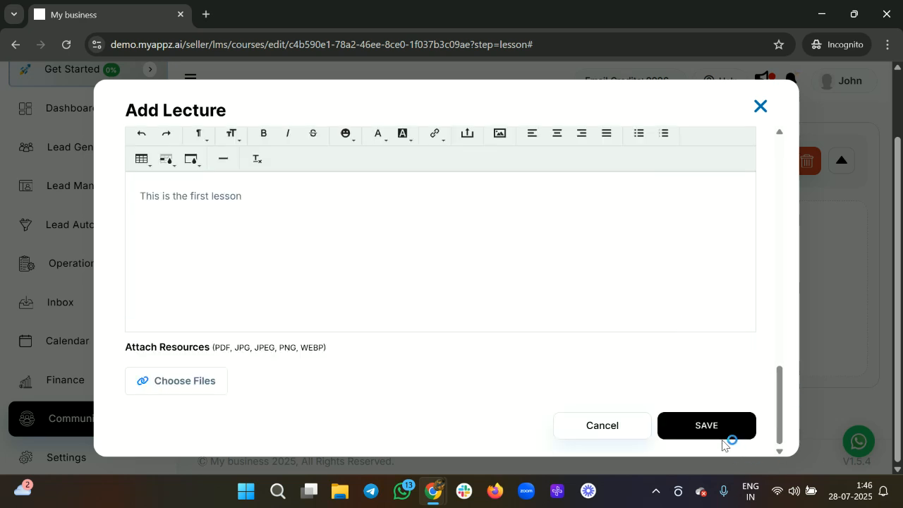
{"action": "left_click", "coordinate": [689, 438]}
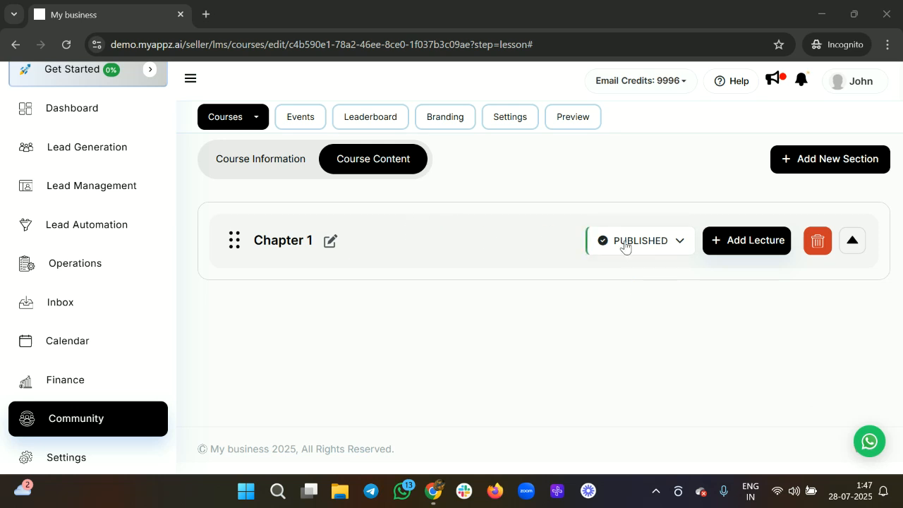
Look at the status options for Chapter 1 and expand the section to show its lectures.
{"action": "left_click", "coordinate": [669, 242]}
{"action": "left_click", "coordinate": [669, 243]}
{"action": "left_click", "coordinate": [861, 250]}
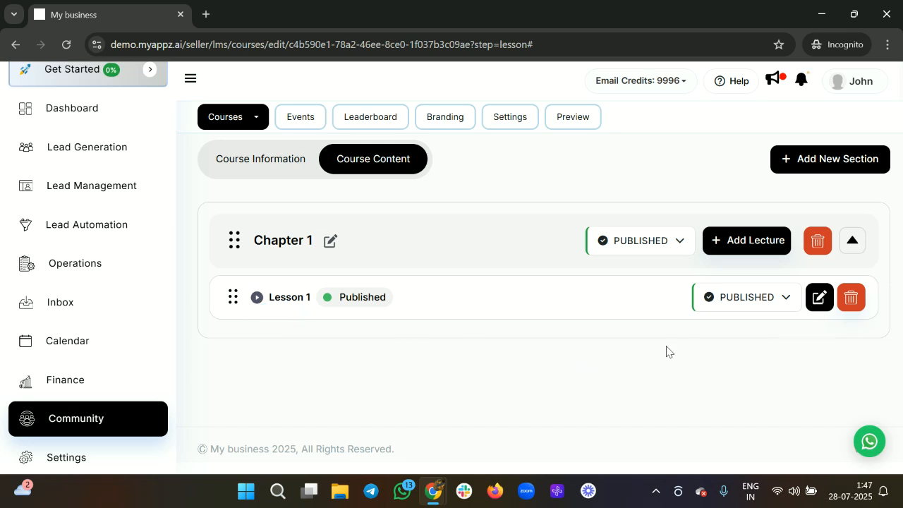
Add another lecture to Chapter 1 and upload the video 20240324_185809.mp4 from the New pic folder.
{"action": "left_click", "coordinate": [739, 242]}
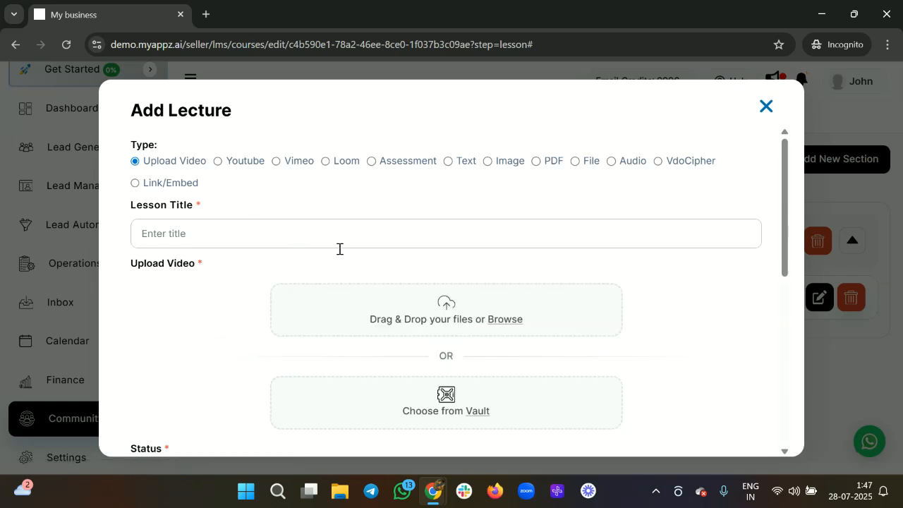
{"action": "left_click", "coordinate": [423, 314]}
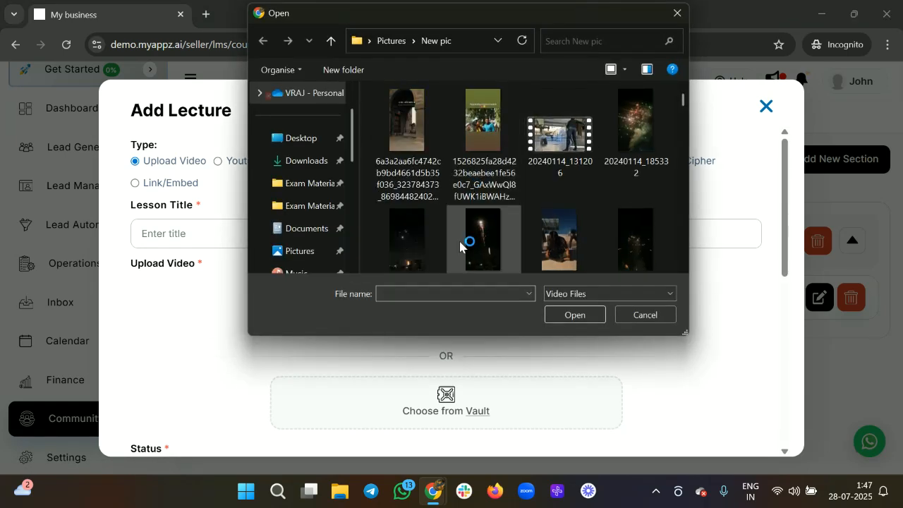
{"action": "scroll", "coordinate": [460, 244], "scroll_direction": "down", "scroll_amount": 2}
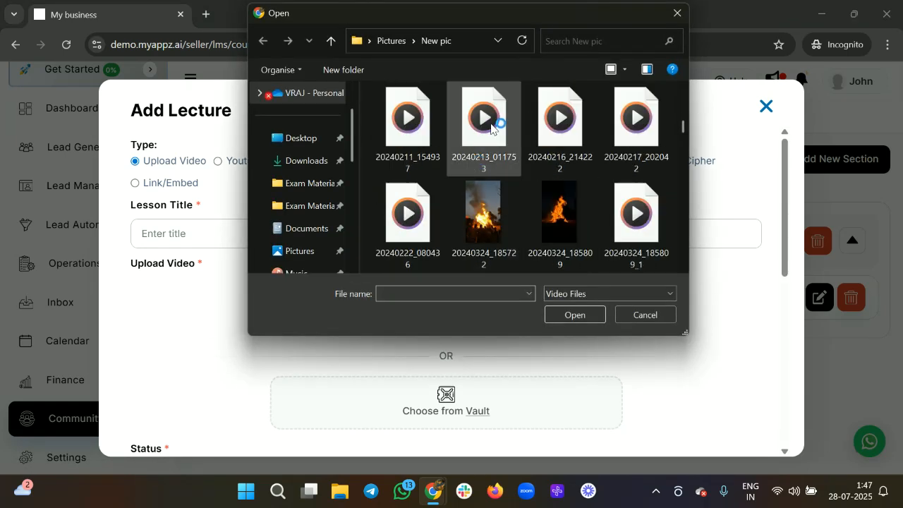
{"action": "left_click", "coordinate": [562, 208]}
{"action": "left_click", "coordinate": [556, 315]}
Title the new lecture "Lesson 2" and wait for its video upload to complete.
{"action": "type", "text": "k"}
{"action": "key", "text": "BackSpace"}
{"action": "type", "text": "Kau"}
{"action": "key", "text": "BackSpace"}
{"action": "key", "text": "BackSpace"}
{"action": "key", "text": "BackSpace"}
{"action": "type", "text": "Lesson 3"}
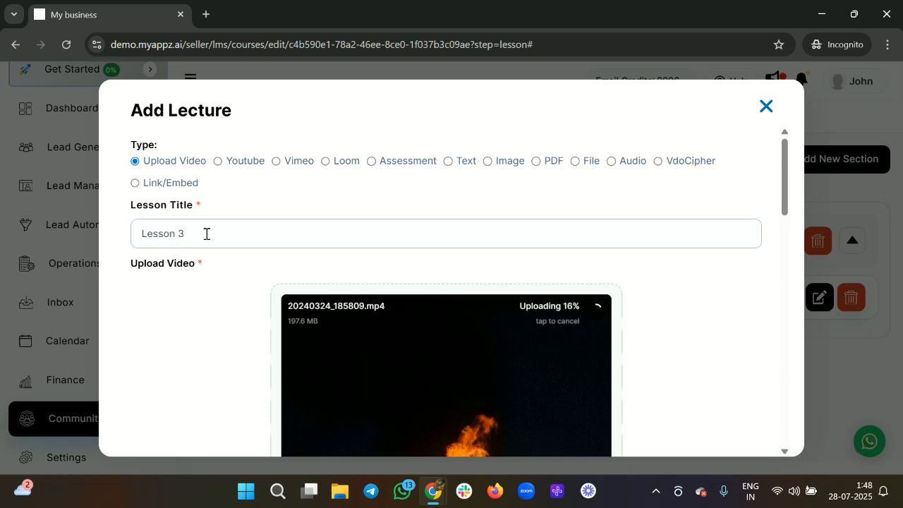
{"action": "scroll", "coordinate": [209, 236], "scroll_direction": "down", "scroll_amount": 6}
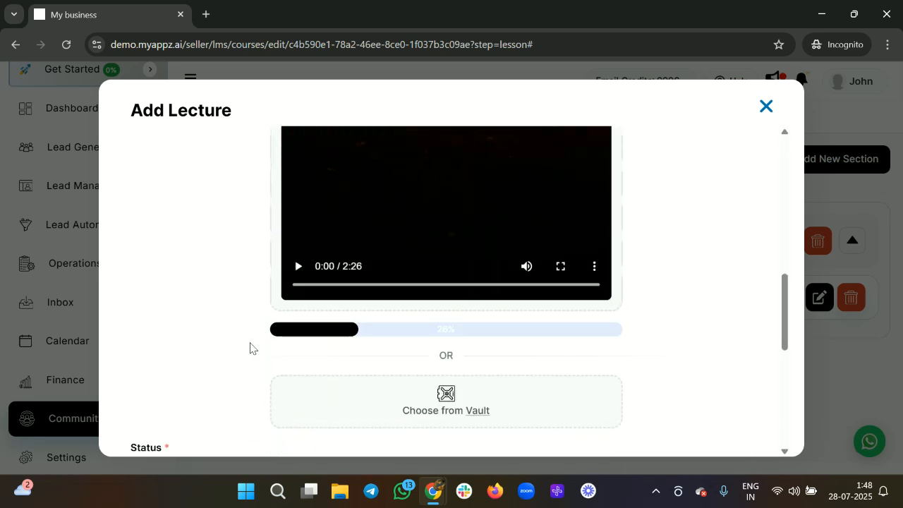
{"action": "scroll", "coordinate": [505, 282], "scroll_direction": "up", "scroll_amount": 4}
{"action": "scroll", "coordinate": [505, 261], "scroll_direction": "up", "scroll_amount": 2}
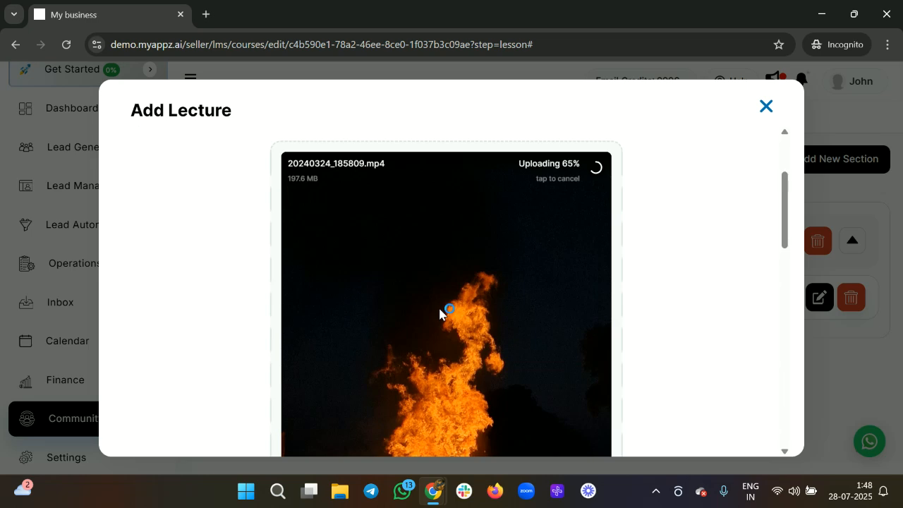
{"action": "scroll", "coordinate": [440, 313], "scroll_direction": "down", "scroll_amount": 8}
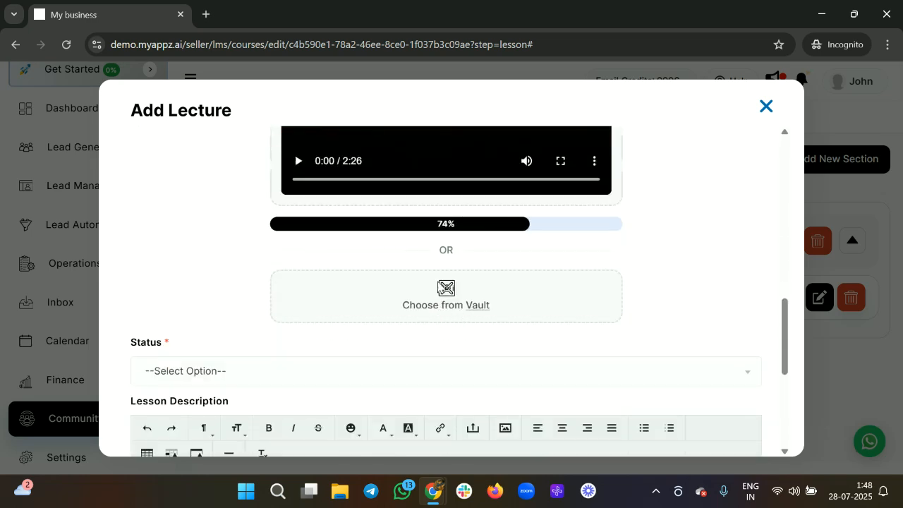
{"action": "scroll", "coordinate": [443, 285], "scroll_direction": "up", "scroll_amount": 8}
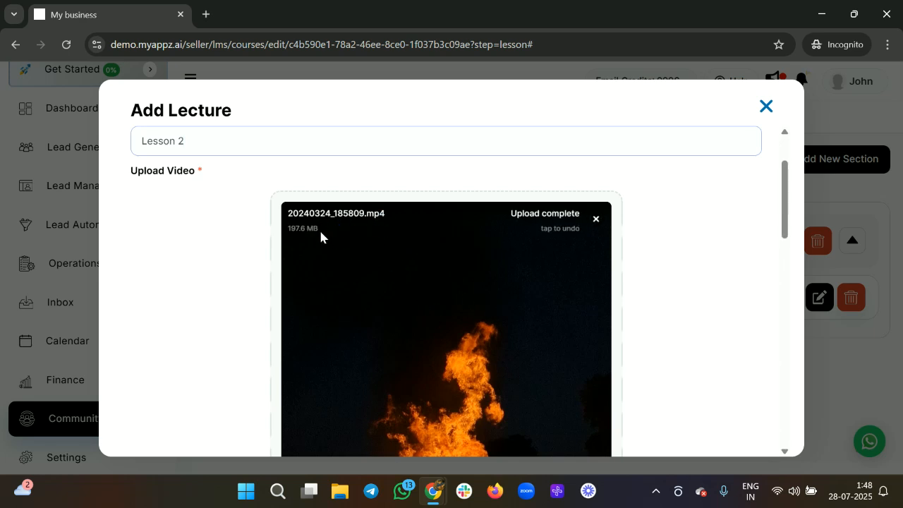
Set the second lecture's status to Published.
{"action": "scroll", "coordinate": [467, 279], "scroll_direction": "down", "scroll_amount": 7}
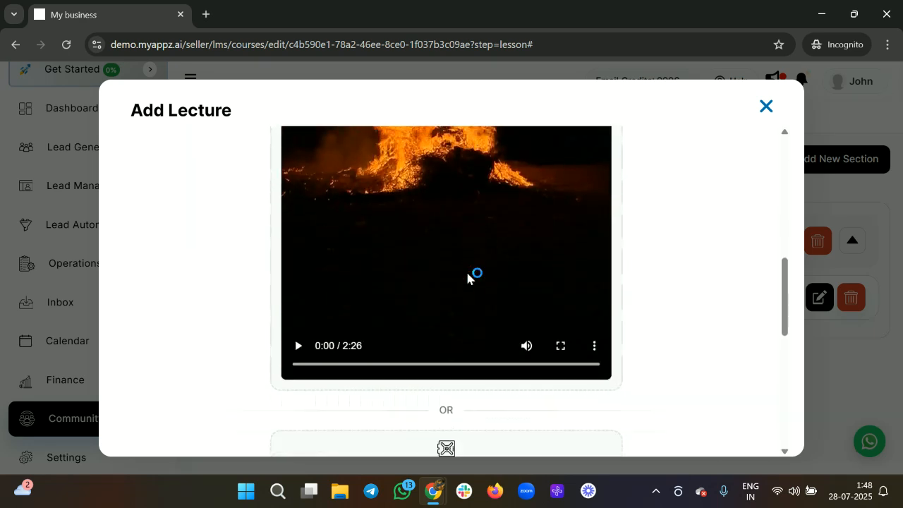
{"action": "left_click", "coordinate": [261, 331]}
{"action": "left_click", "coordinate": [235, 401]}
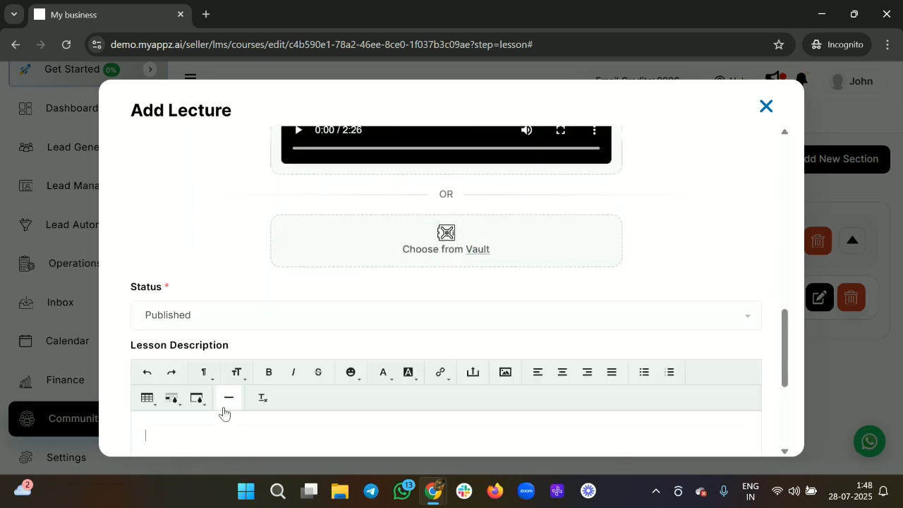
{"action": "left_click", "coordinate": [249, 318]}
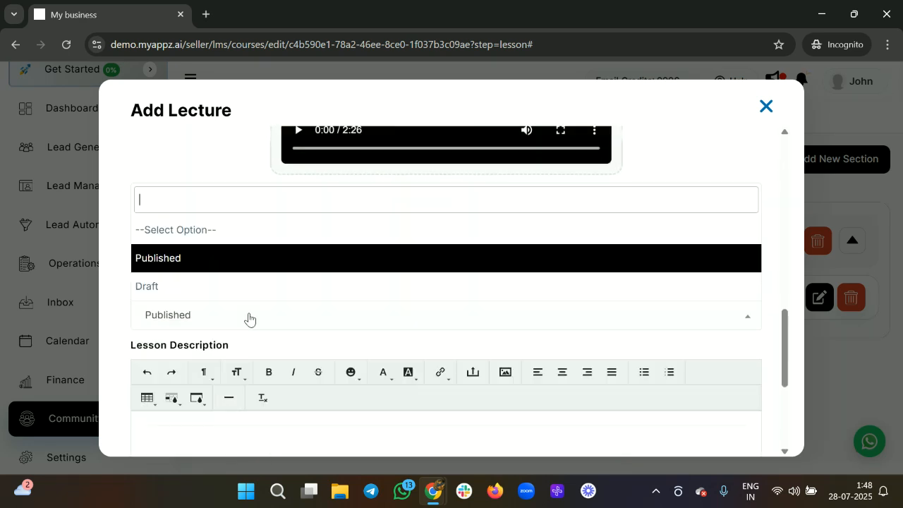
{"action": "left_click", "coordinate": [233, 264]}
{"action": "scroll", "coordinate": [204, 247], "scroll_direction": "down", "scroll_amount": 5}
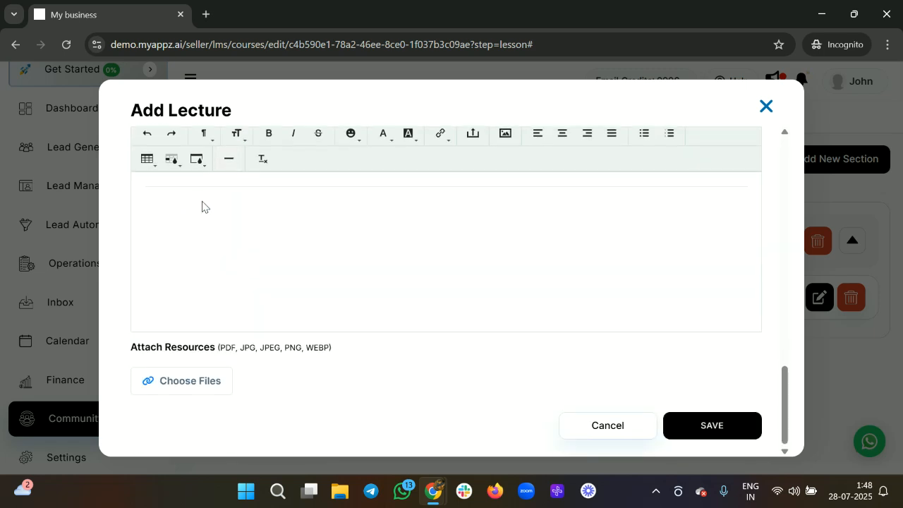
Enter "Lesson 2" as the lesson description, save the lecture and expand Chapter 1 to list its lectures.
{"action": "left_click", "coordinate": [199, 204]}
{"action": "scroll", "coordinate": [254, 245], "scroll_direction": "up", "scroll_amount": 3}
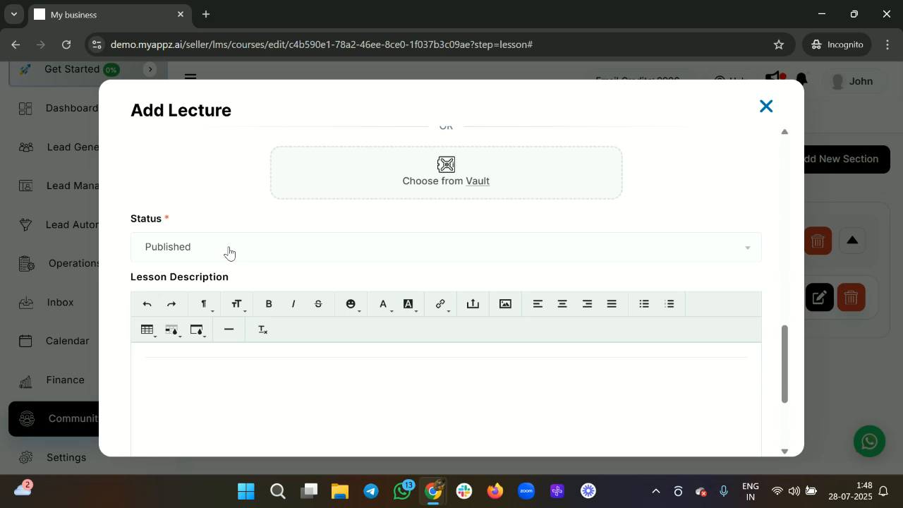
{"action": "scroll", "coordinate": [229, 252], "scroll_direction": "down", "scroll_amount": 3}
{"action": "scroll", "coordinate": [199, 294], "scroll_direction": "down", "scroll_amount": 2}
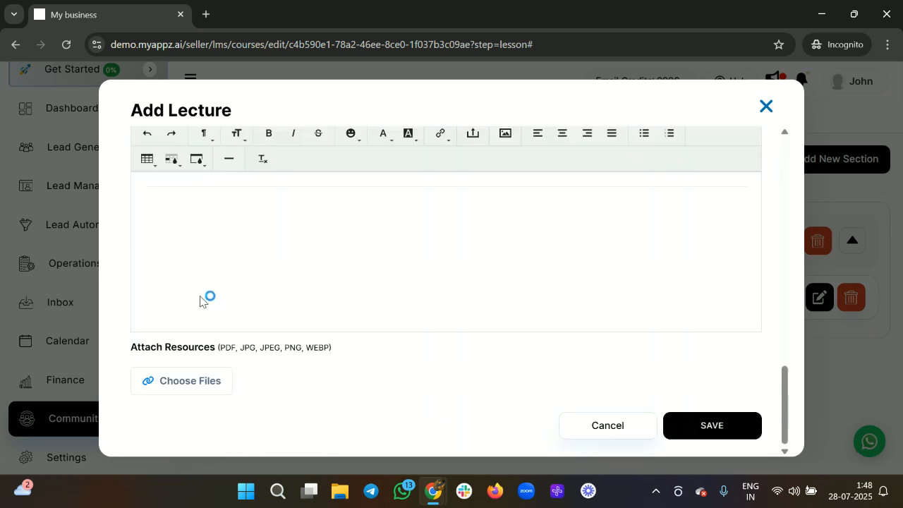
{"action": "left_click", "coordinate": [184, 201]}
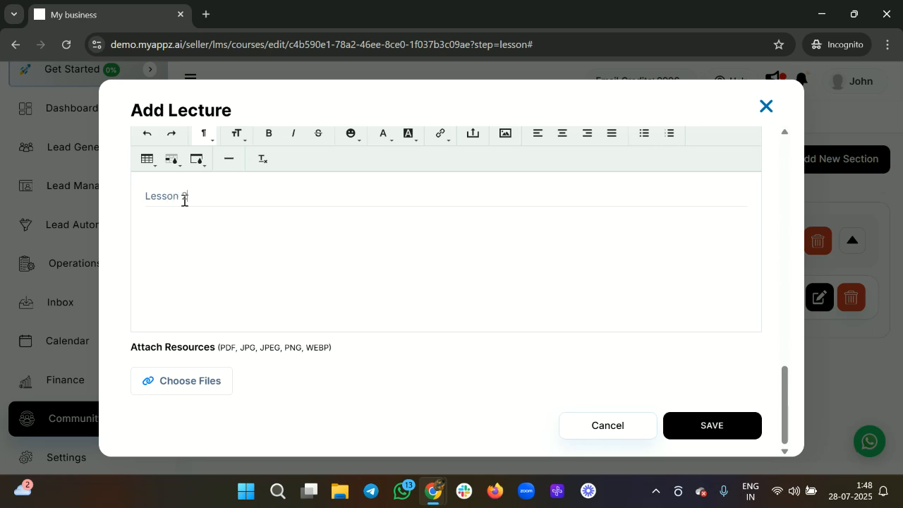
{"action": "left_click", "coordinate": [712, 425]}
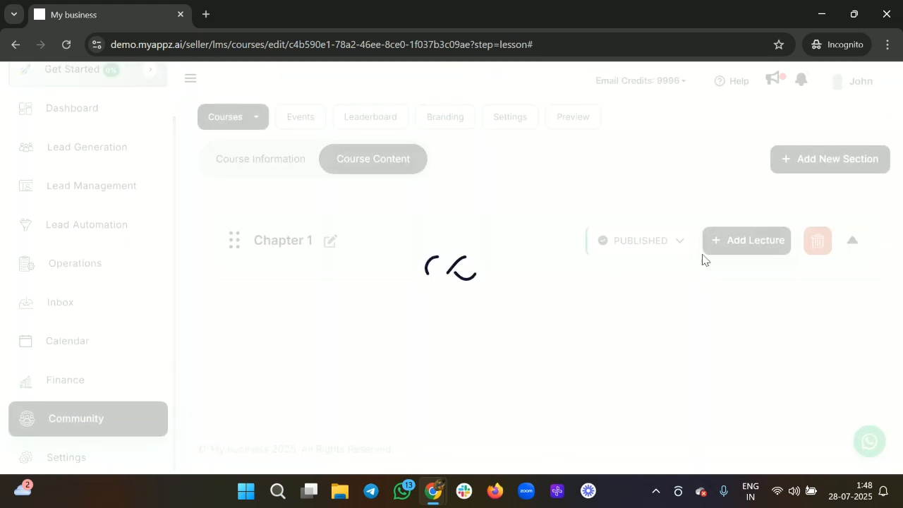
{"action": "left_click", "coordinate": [852, 242]}
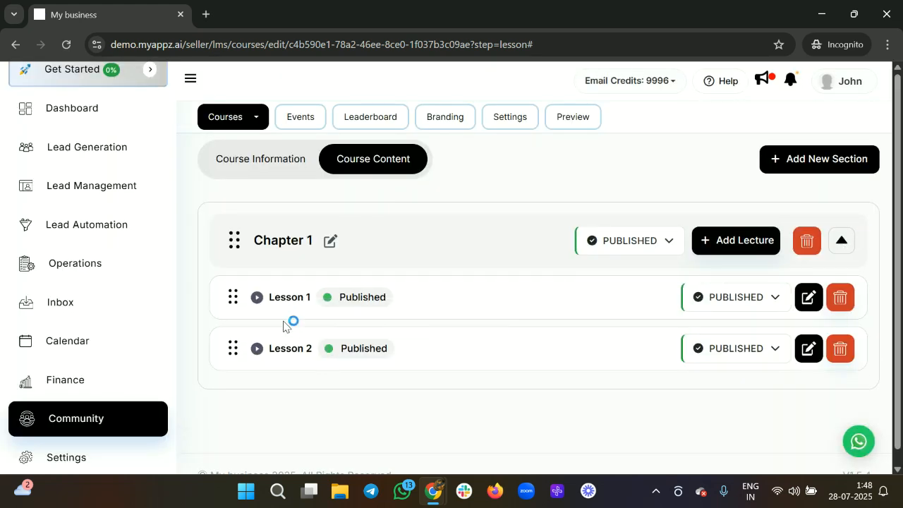
Move Lesson 2 above Lesson 1 in Chapter 1 and restore the original order.
{"action": "left_click_drag", "start_coordinate": [236, 346], "coordinate": [233, 315]}
{"action": "left_click_drag", "start_coordinate": [229, 350], "coordinate": [221, 292]}
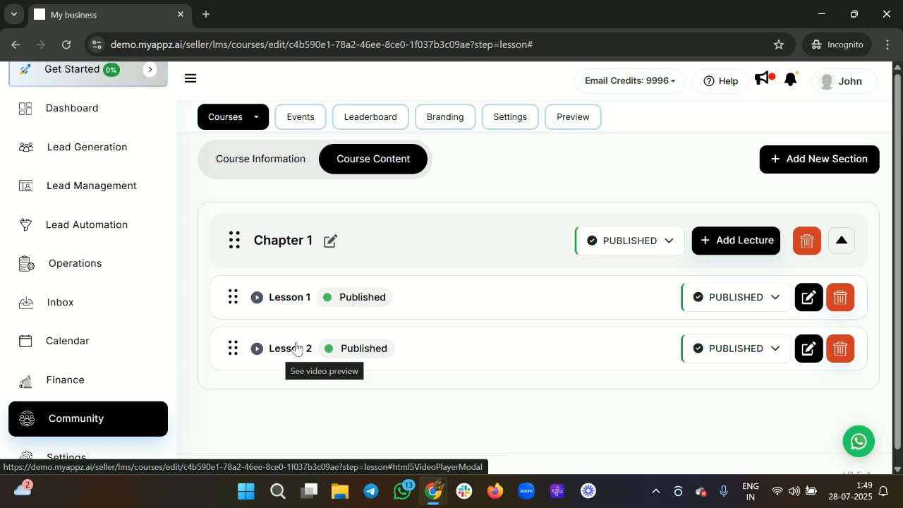
Lock the Lesson 2 lecture so it unlocks after completing Lesson 1 of Chapter 1, and save the lock settings.
{"action": "left_click", "coordinate": [718, 355]}
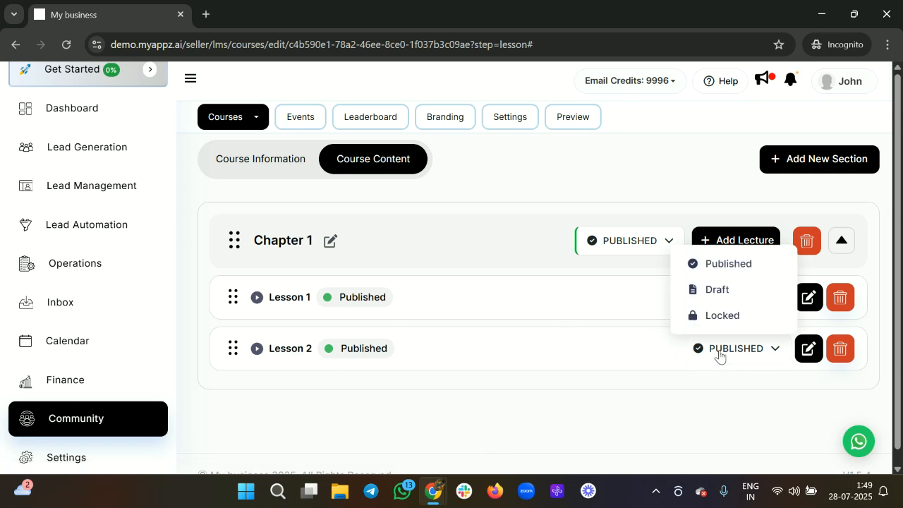
{"action": "left_click", "coordinate": [724, 315]}
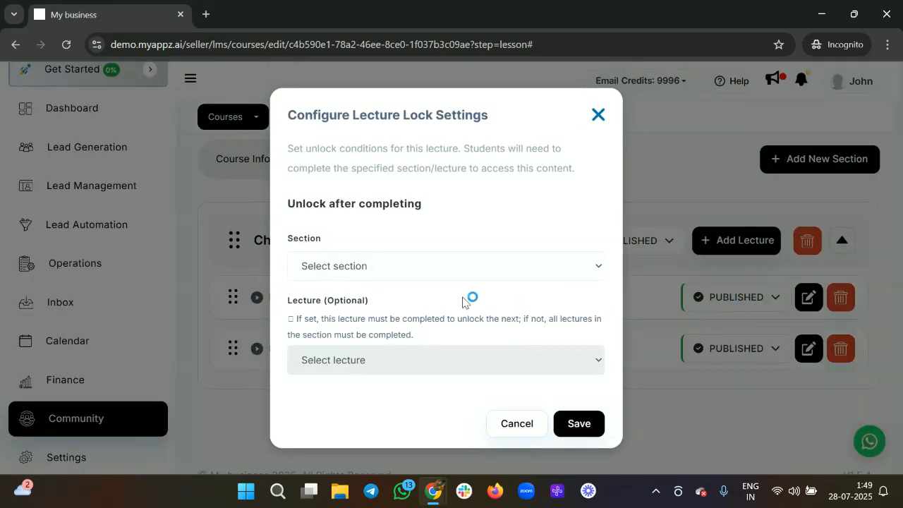
{"action": "left_click", "coordinate": [407, 265]}
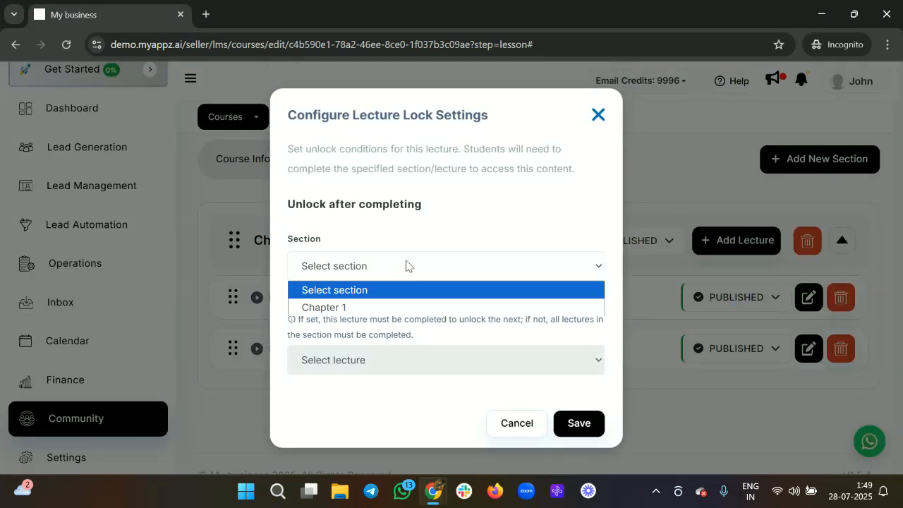
{"action": "left_click", "coordinate": [381, 308]}
{"action": "left_click", "coordinate": [348, 362]}
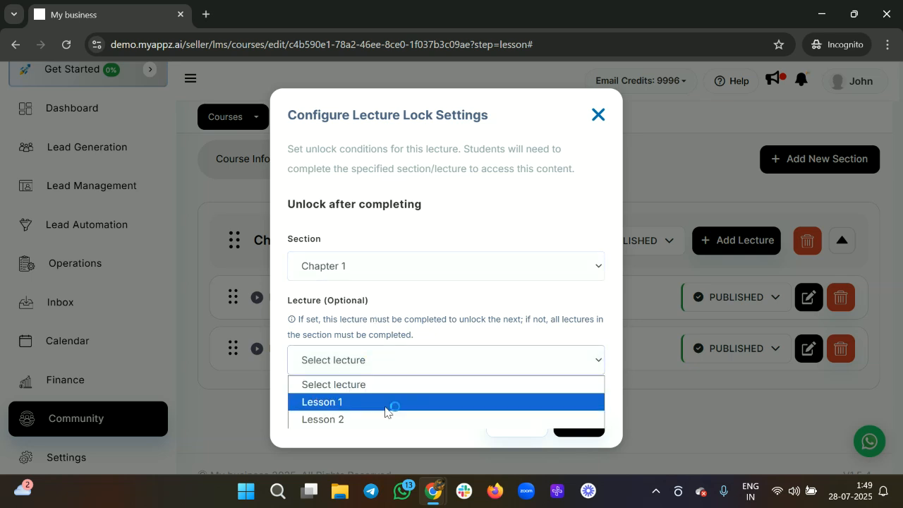
{"action": "left_click", "coordinate": [383, 408]}
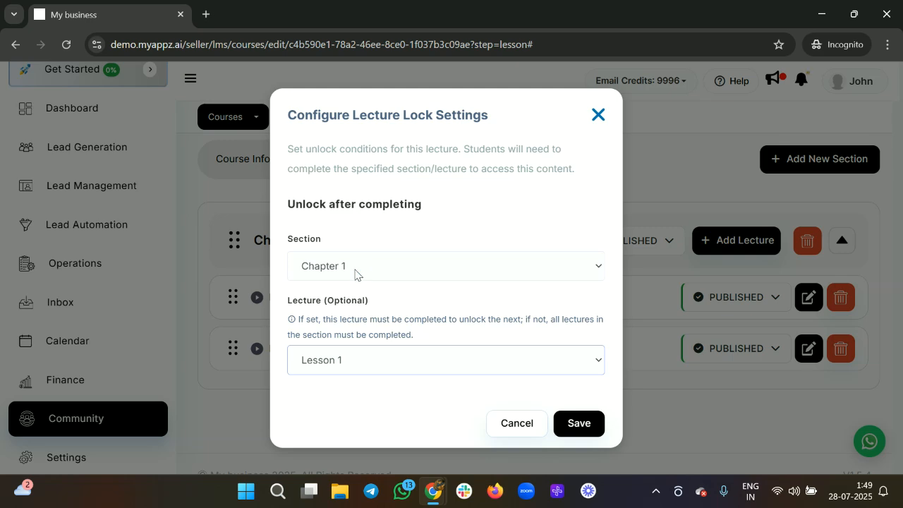
{"action": "left_click", "coordinate": [579, 427]}
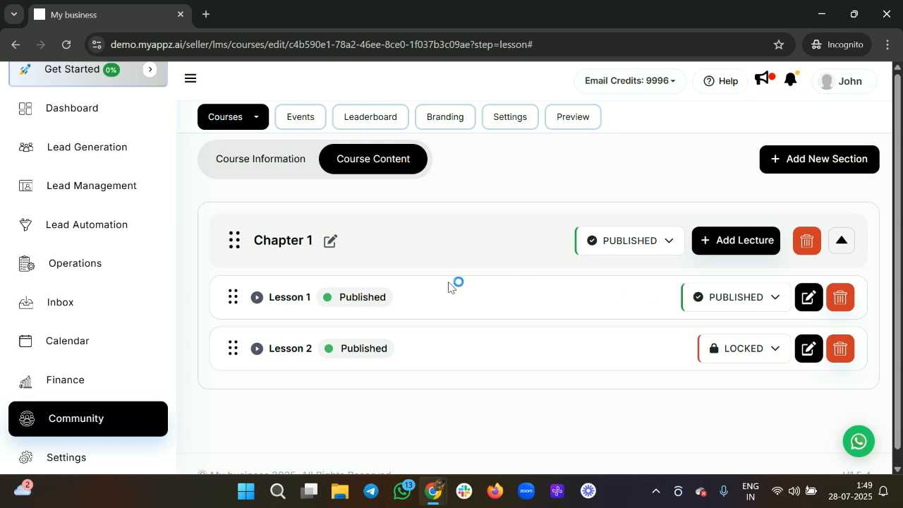
Add a new course section named "Chapter 2" and save it.
{"action": "left_click", "coordinate": [799, 161]}
{"action": "left_click", "coordinate": [343, 264]}
{"action": "type", "text": "Chha"}
{"action": "key", "text": "BackSpace"}
{"action": "key", "text": "BackSpace"}
{"action": "key", "text": "BackSpace"}
{"action": "type", "text": "j"}
{"action": "key", "text": "BackSpace"}
{"action": "type", "text": "hapter 2"}
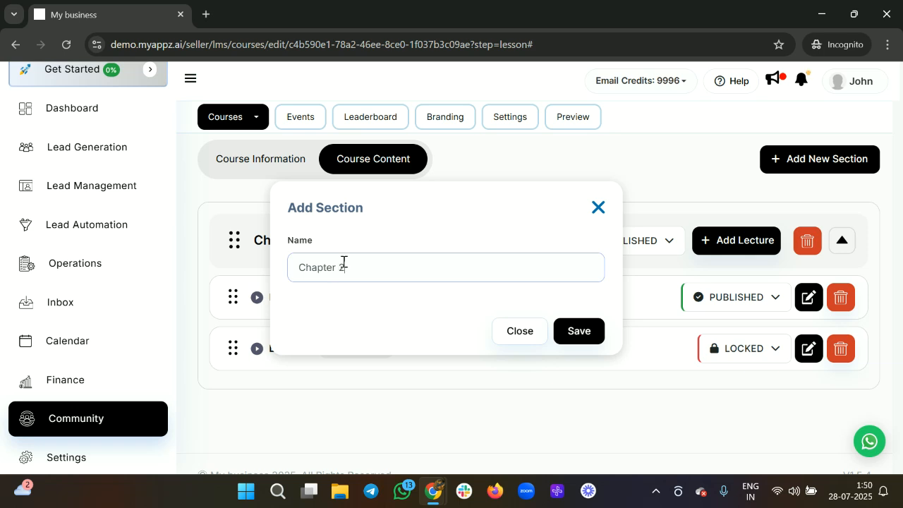
{"action": "left_click", "coordinate": [574, 330]}
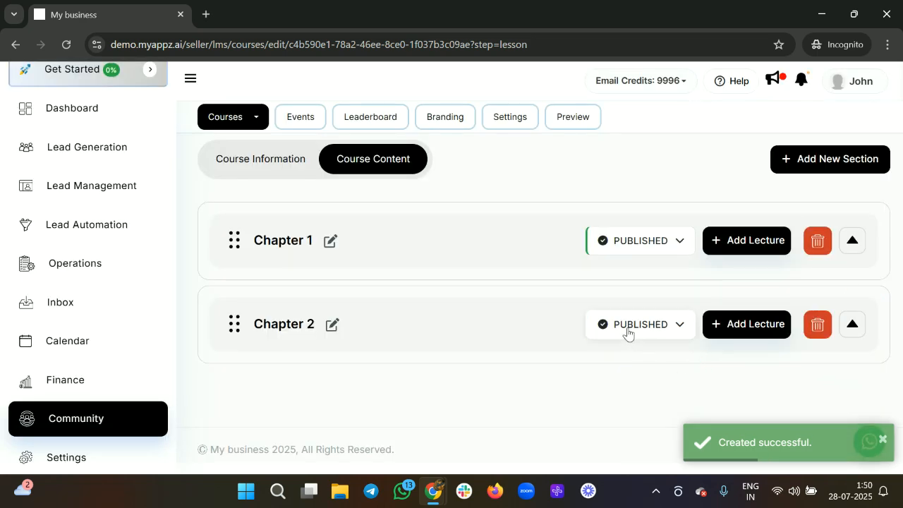
Lock the Chapter 2 section so it unlocks after completing Lesson 2 of Chapter 1, and save the lock settings.
{"action": "left_click", "coordinate": [627, 332]}
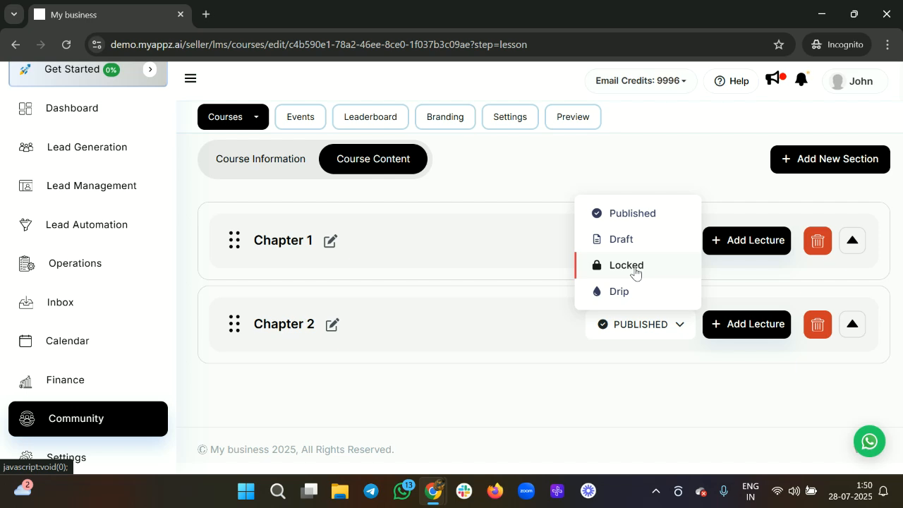
{"action": "left_click", "coordinate": [634, 273]}
{"action": "left_click", "coordinate": [382, 273]}
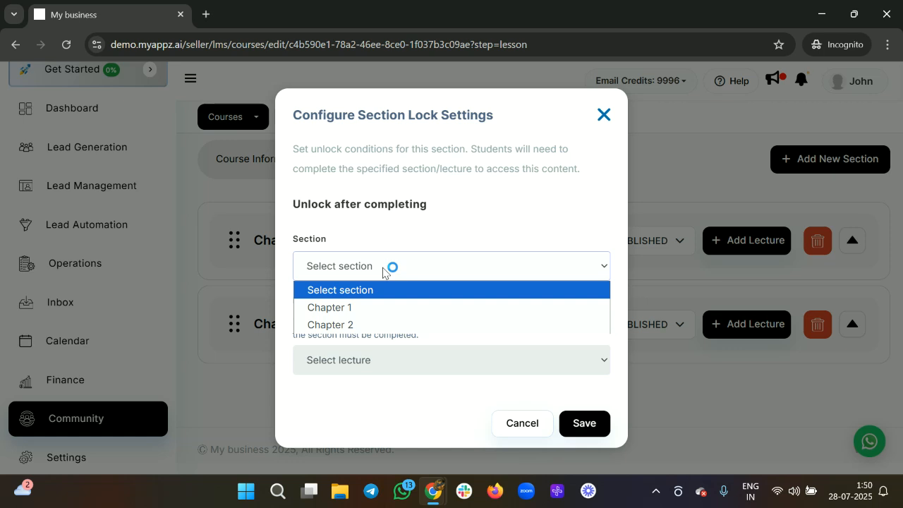
{"action": "left_click", "coordinate": [356, 308]}
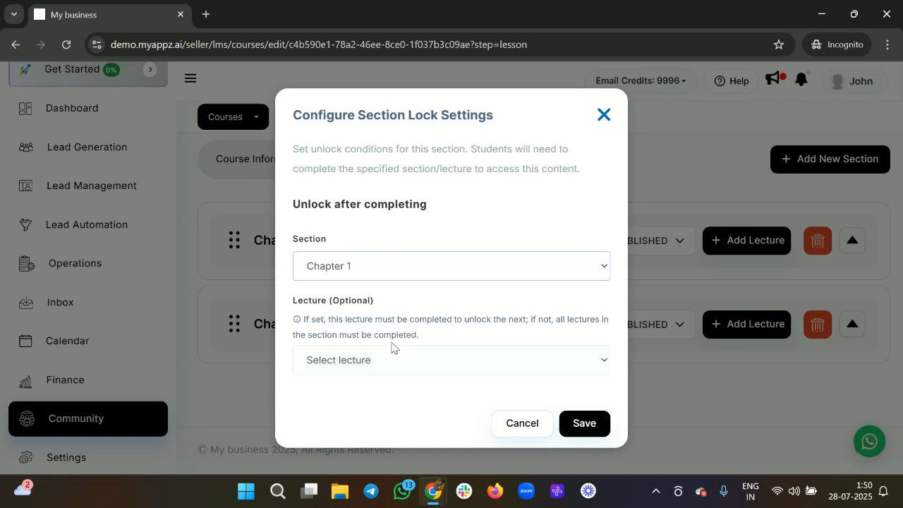
{"action": "left_click", "coordinate": [385, 360]}
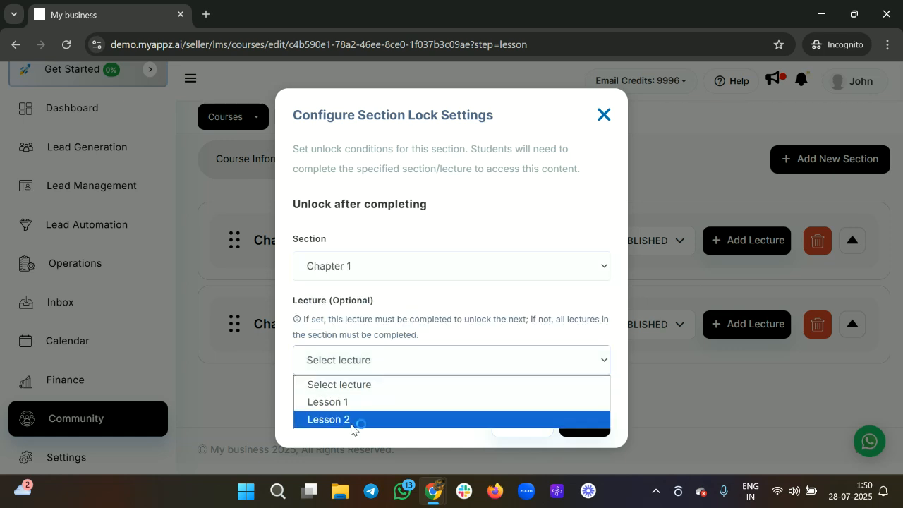
{"action": "left_click", "coordinate": [352, 421]}
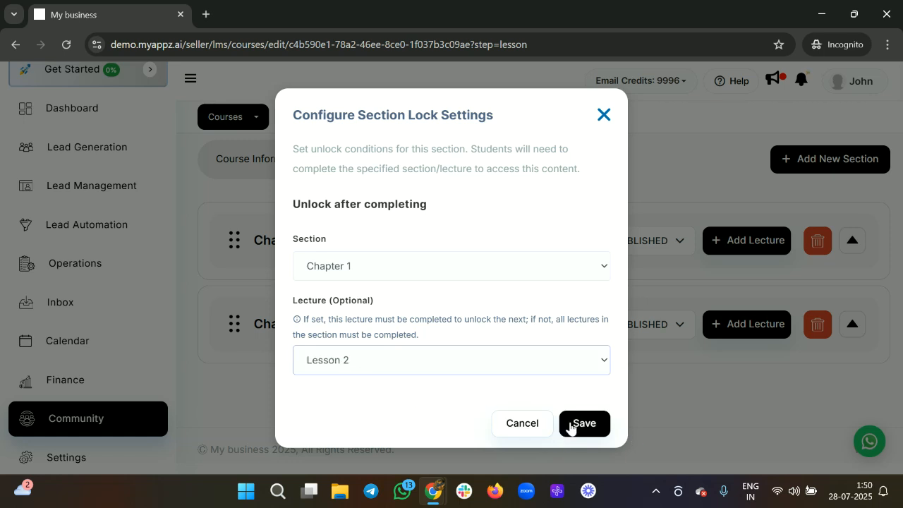
{"action": "left_click", "coordinate": [570, 424]}
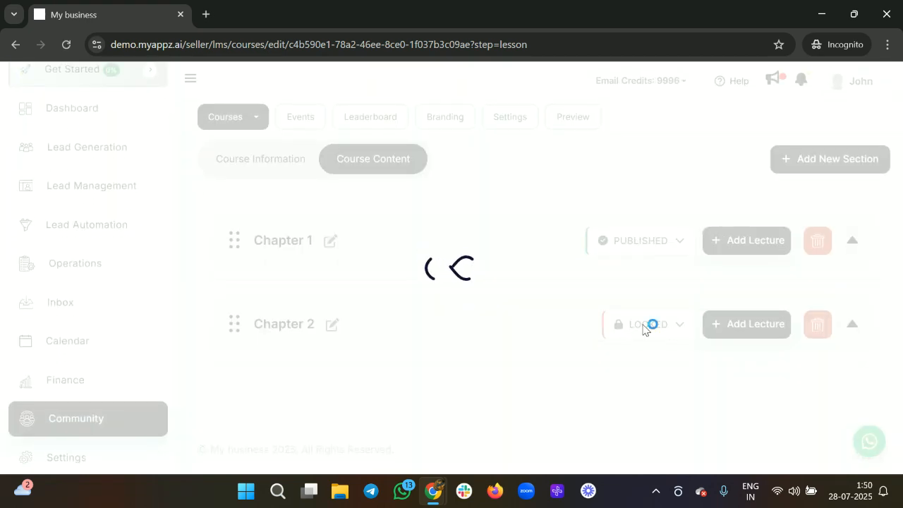
Examine Chapter 2's drip options for Days After Enrollment and Specific Date & Time without saving, and review its status choices.
{"action": "left_click", "coordinate": [641, 330]}
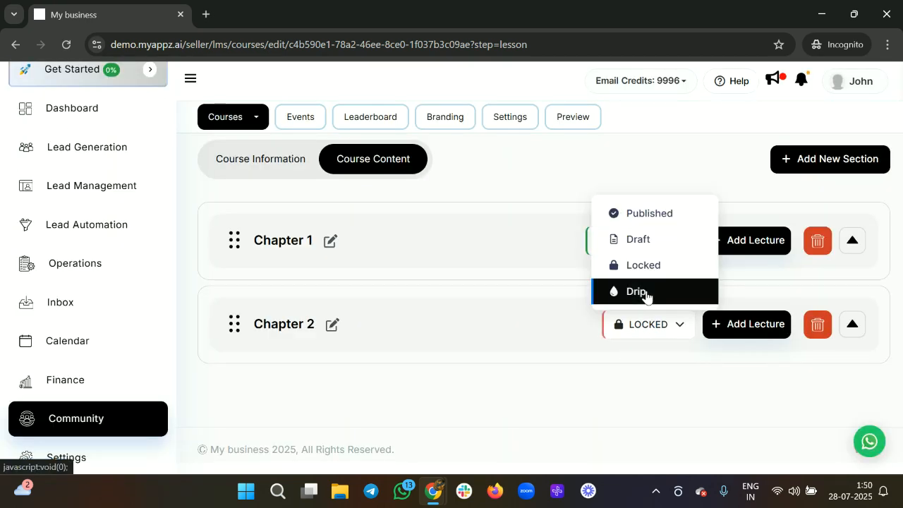
{"action": "left_click", "coordinate": [644, 298]}
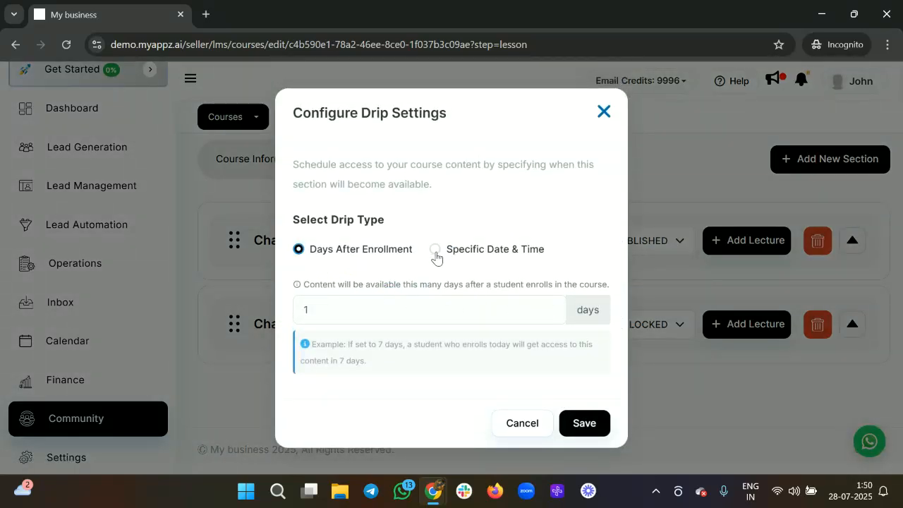
{"action": "left_click", "coordinate": [330, 259]}
{"action": "left_click", "coordinate": [334, 309]}
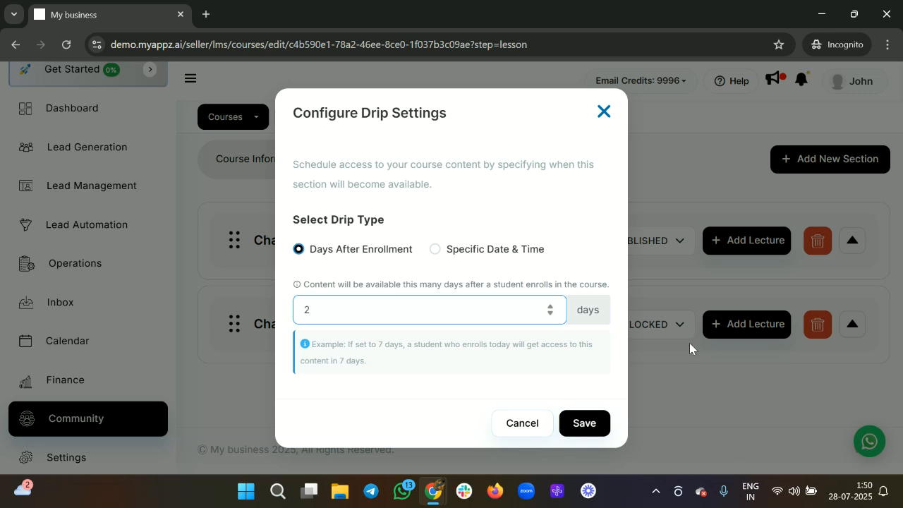
{"action": "left_click", "coordinate": [437, 250]}
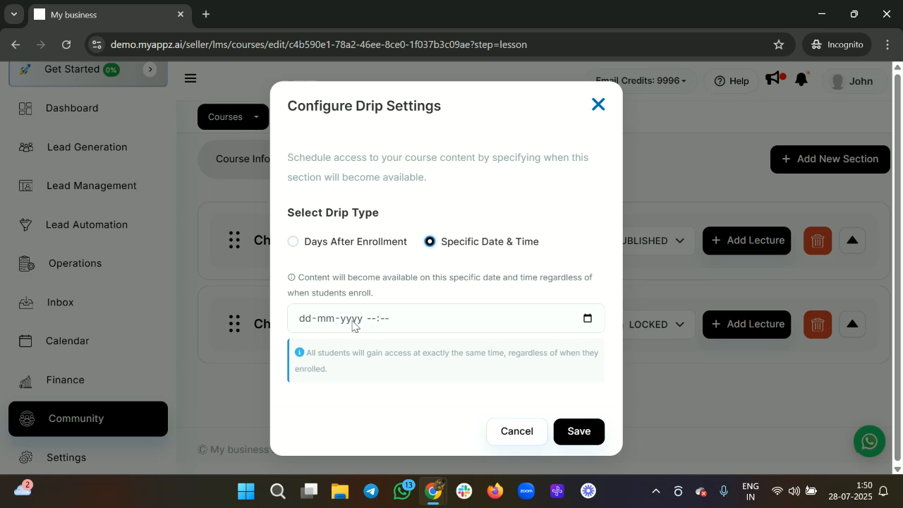
{"action": "left_click", "coordinate": [301, 317]}
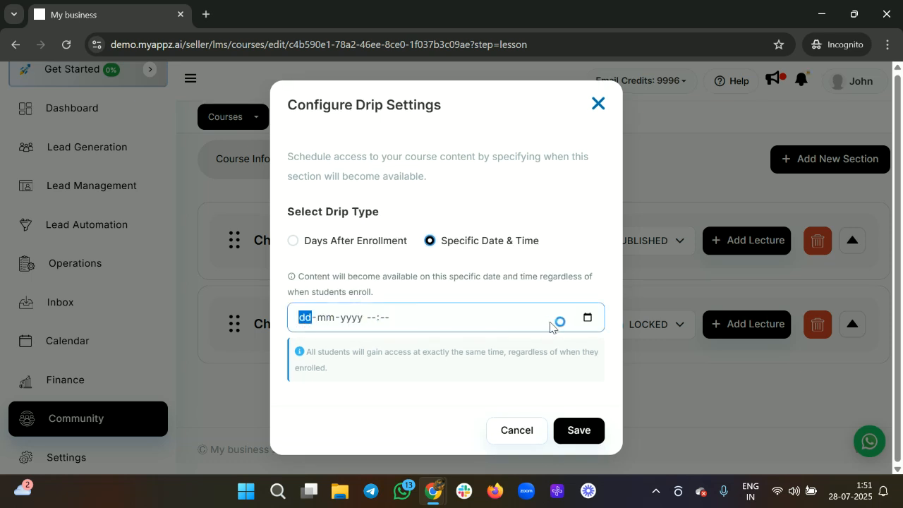
{"action": "left_click", "coordinate": [587, 318]}
{"action": "left_click", "coordinate": [587, 318]}
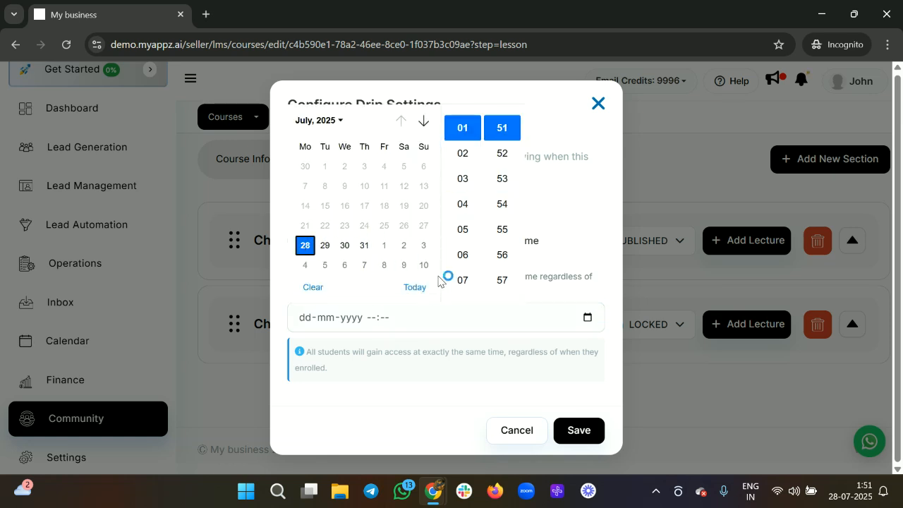
{"action": "left_click", "coordinate": [598, 104]}
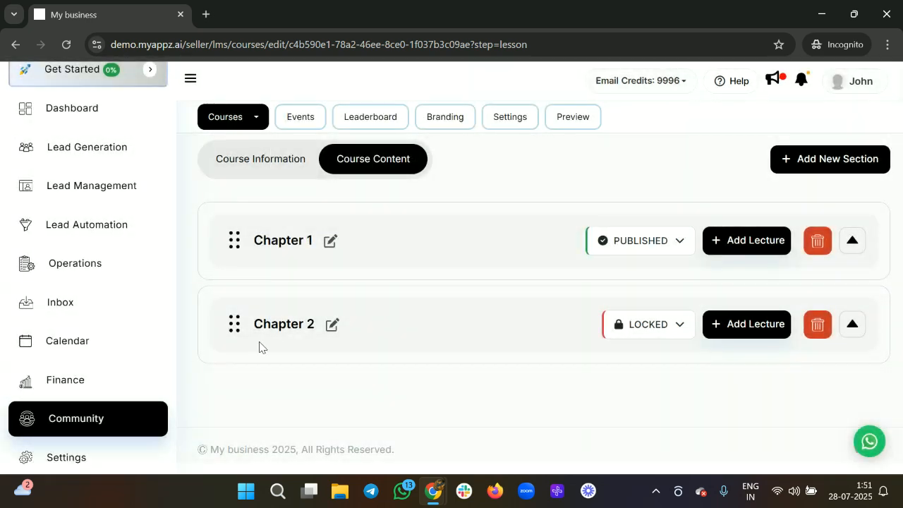
{"action": "left_click", "coordinate": [639, 330]}
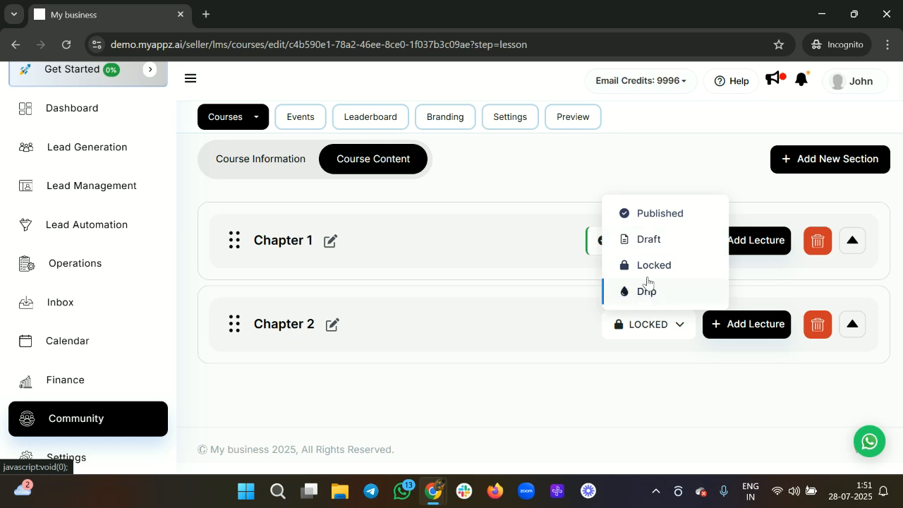
{"action": "left_click", "coordinate": [619, 400]}
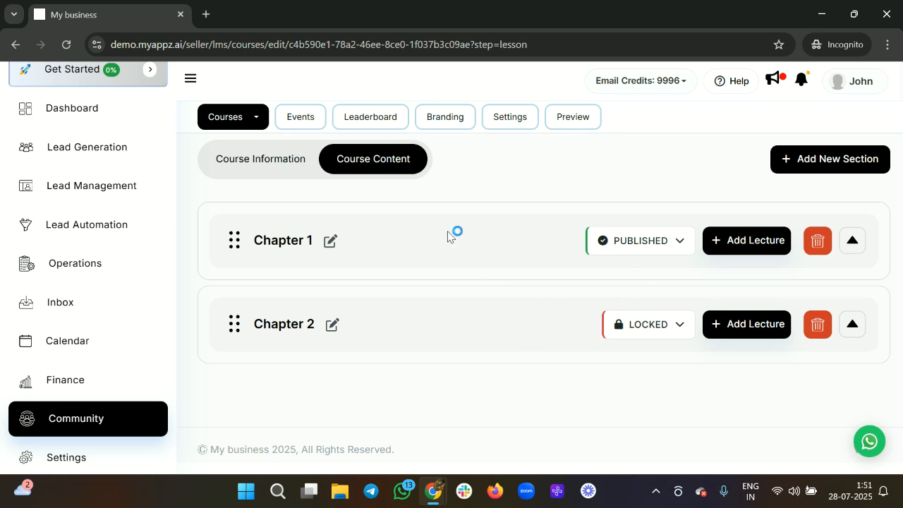
Review the course information and course content pages, and return to the list of courses.
{"action": "left_click", "coordinate": [282, 164]}
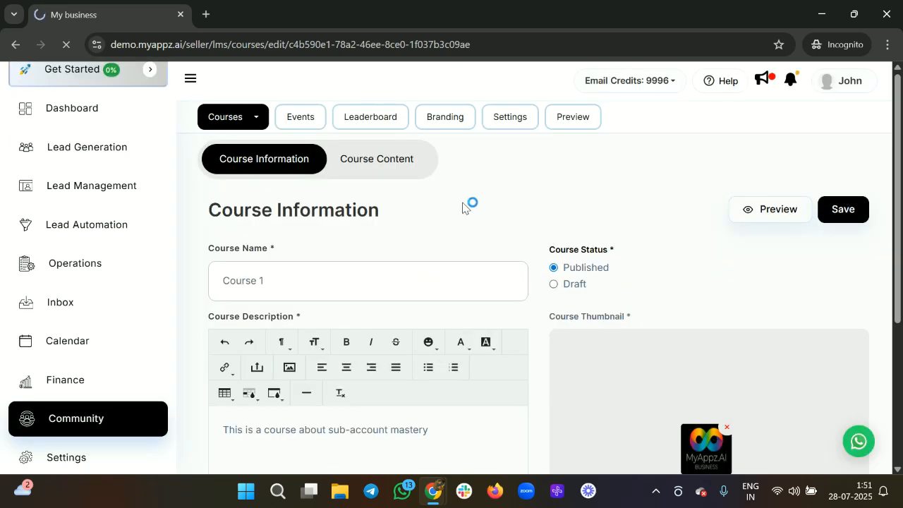
{"action": "left_click", "coordinate": [423, 156]}
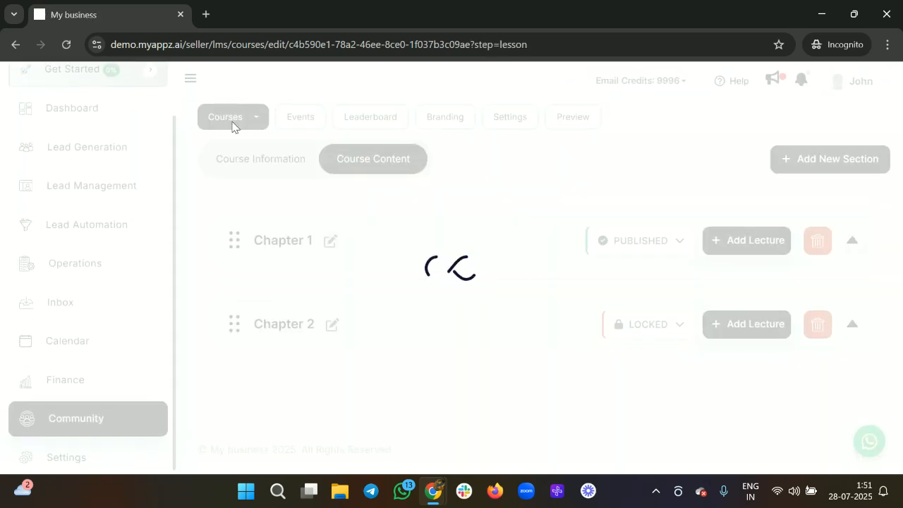
{"action": "left_click", "coordinate": [247, 123]}
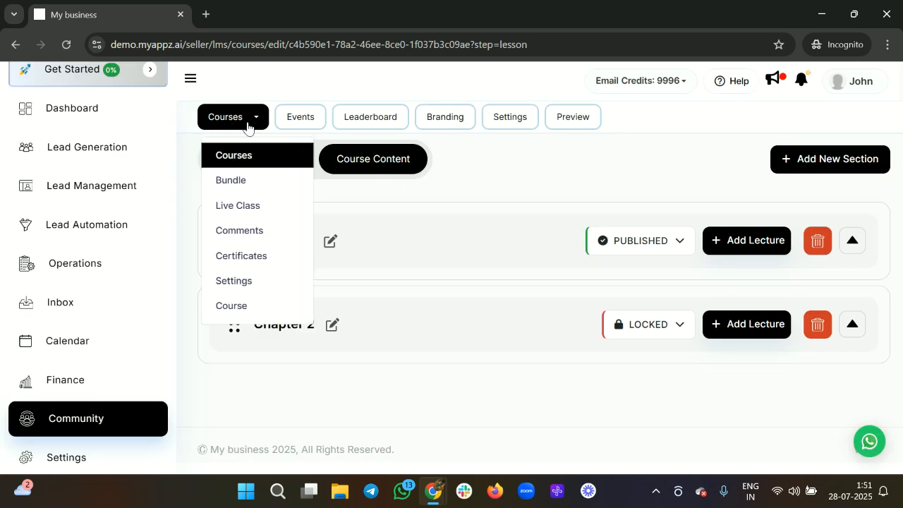
{"action": "left_click", "coordinate": [247, 155]}
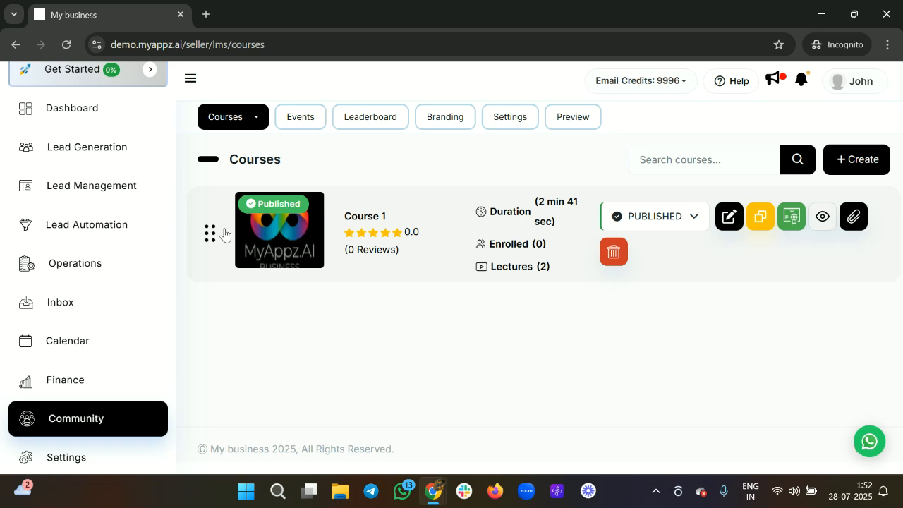
Open the Community details of the contact "lead 3" from the Lead Management contacts.
{"action": "left_click", "coordinate": [126, 192]}
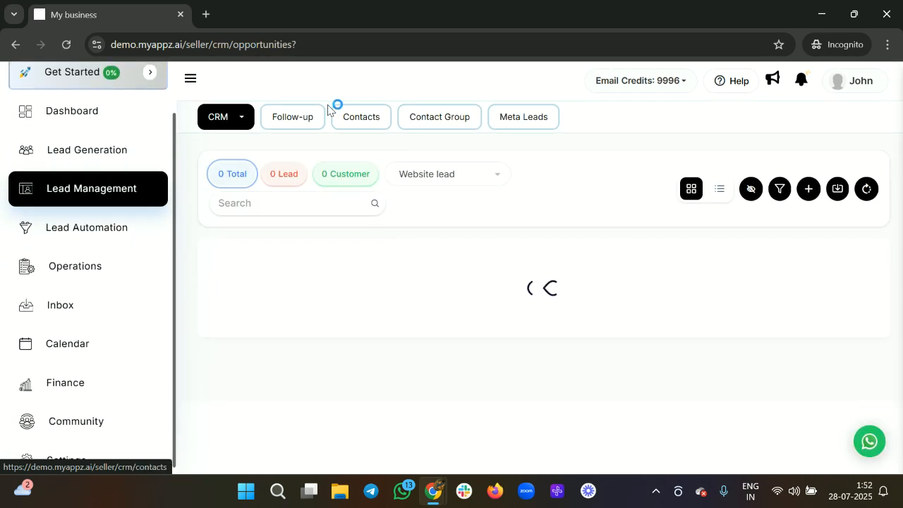
{"action": "left_click", "coordinate": [353, 115]}
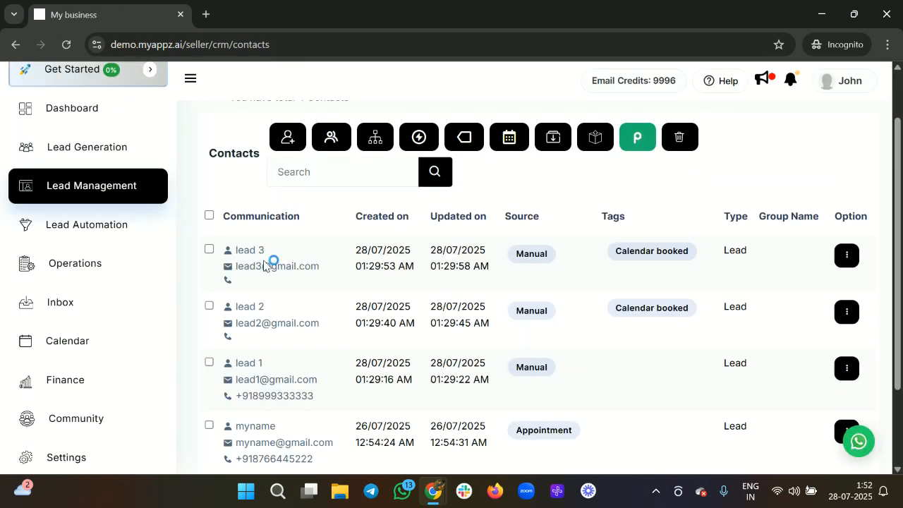
{"action": "scroll", "coordinate": [267, 264], "scroll_direction": "down", "scroll_amount": 1}
{"action": "left_click", "coordinate": [248, 244]}
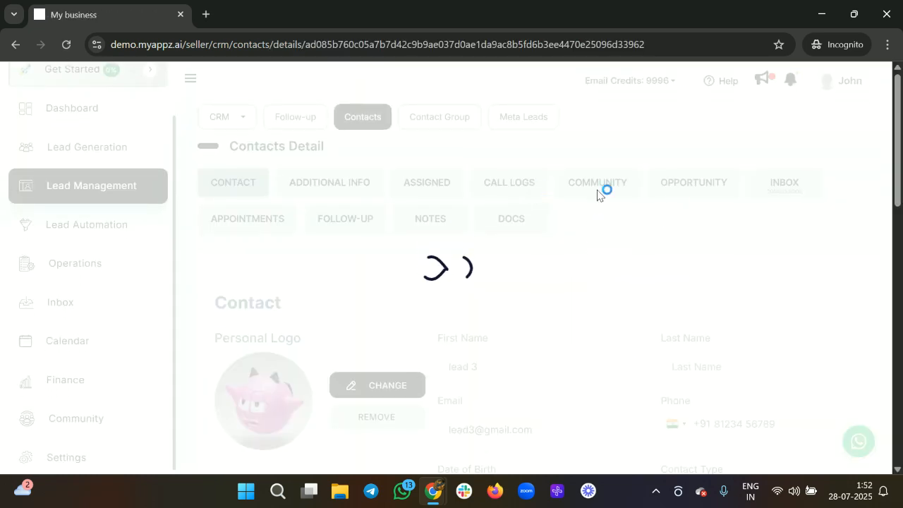
{"action": "left_click", "coordinate": [595, 185]}
{"action": "scroll", "coordinate": [493, 317], "scroll_direction": "down", "scroll_amount": 2}
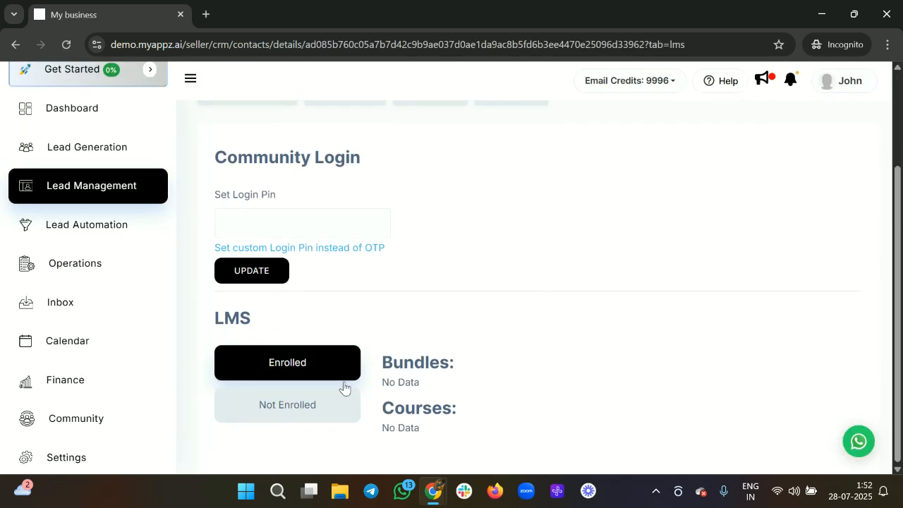
Grant the contact access to the not-enrolled Course 1 and return to the Community course list.
{"action": "left_click", "coordinate": [308, 405]}
{"action": "scroll", "coordinate": [483, 326], "scroll_direction": "down", "scroll_amount": 2}
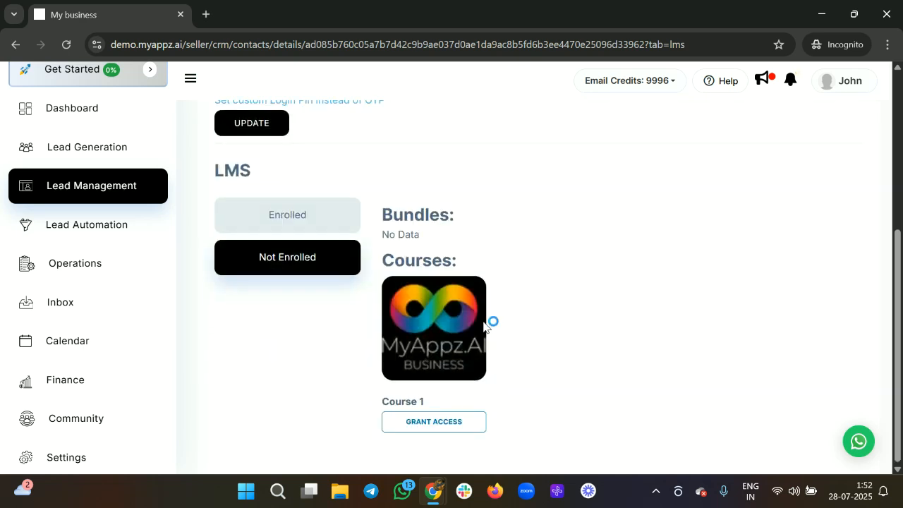
{"action": "left_click", "coordinate": [433, 422]}
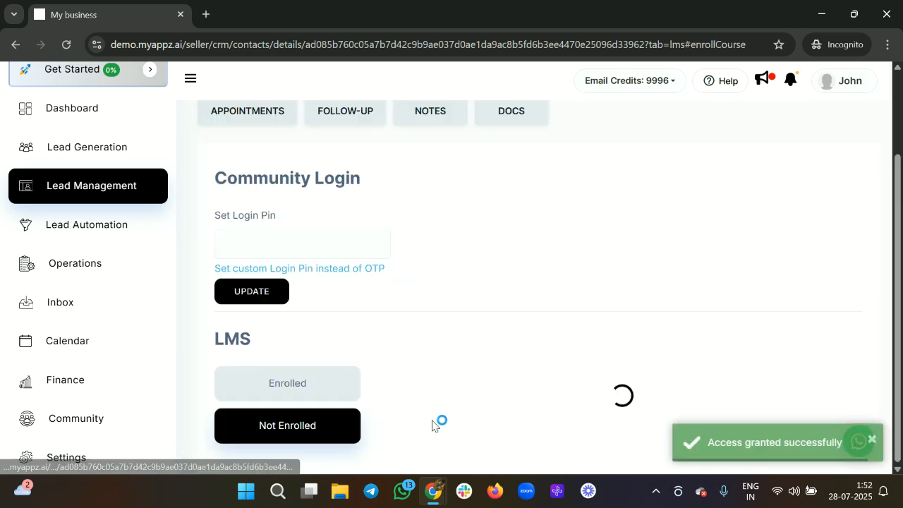
{"action": "left_click", "coordinate": [110, 196]}
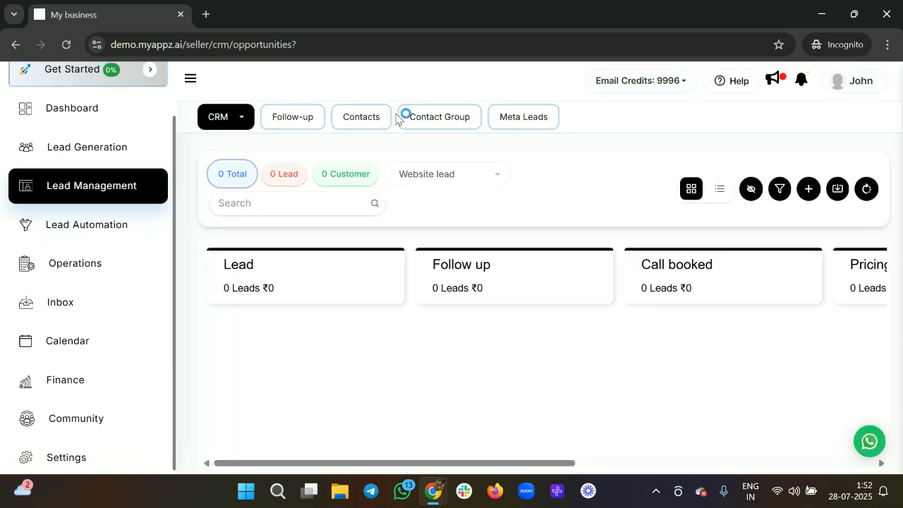
{"action": "left_click", "coordinate": [97, 417]}
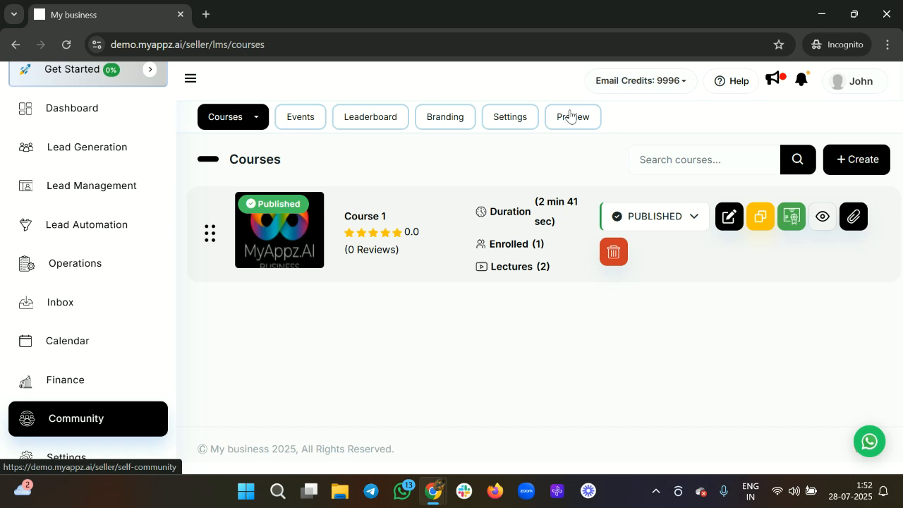
Open the member-side Community preview and open Course 1 from its course list.
{"action": "left_click", "coordinate": [571, 116]}
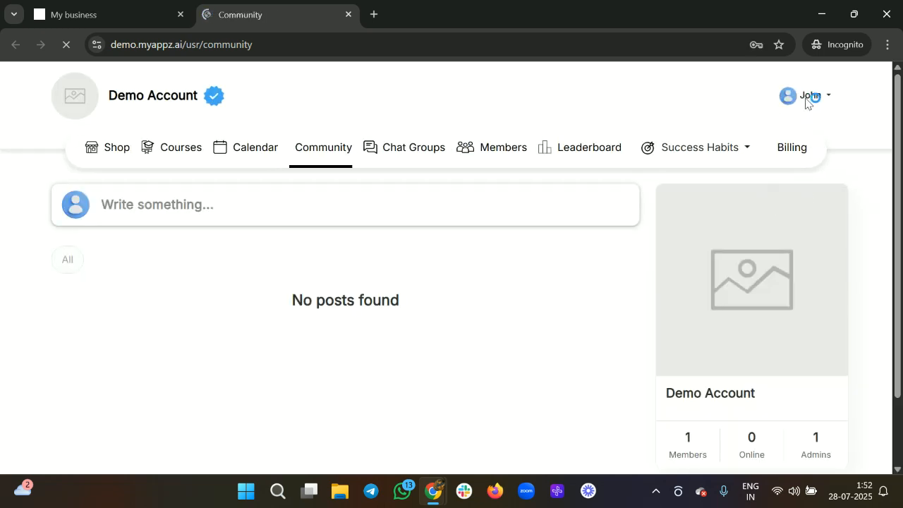
{"action": "left_click", "coordinate": [97, 14]}
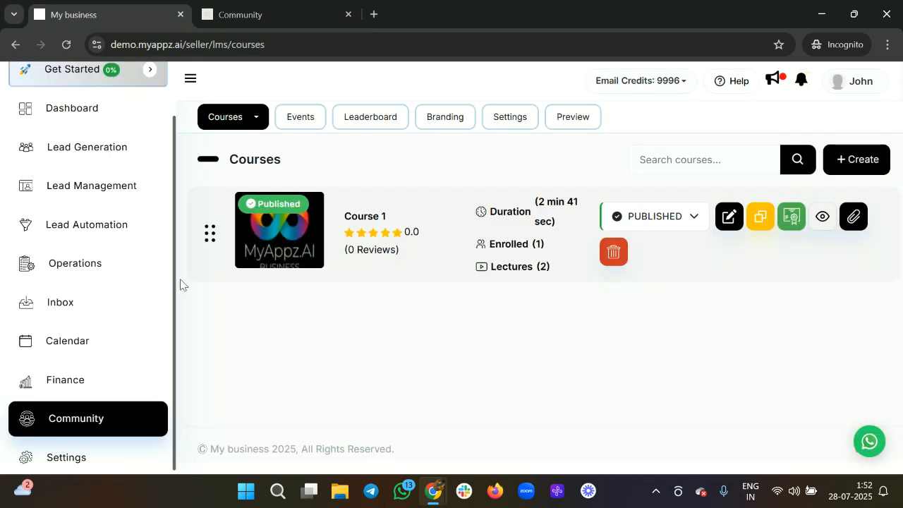
{"action": "left_click", "coordinate": [136, 188]}
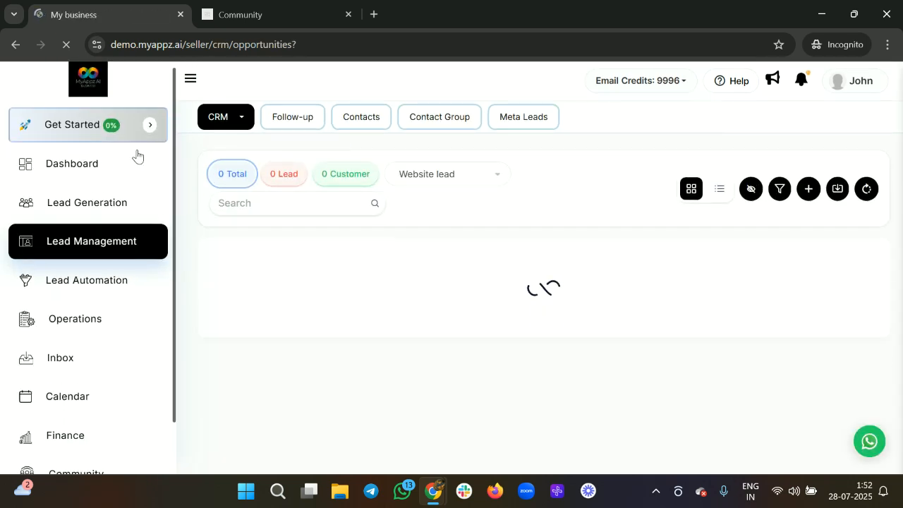
{"action": "key", "text": "ctrl+Tab"}
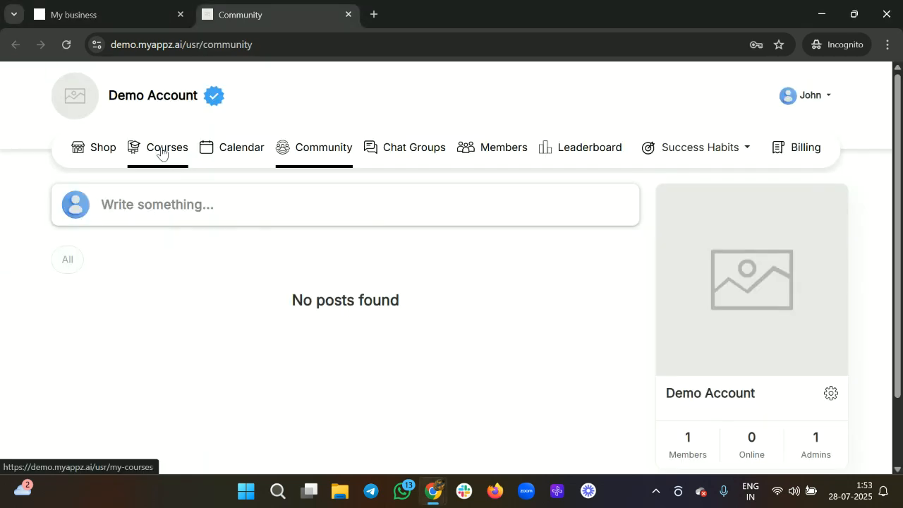
{"action": "left_click", "coordinate": [161, 151]}
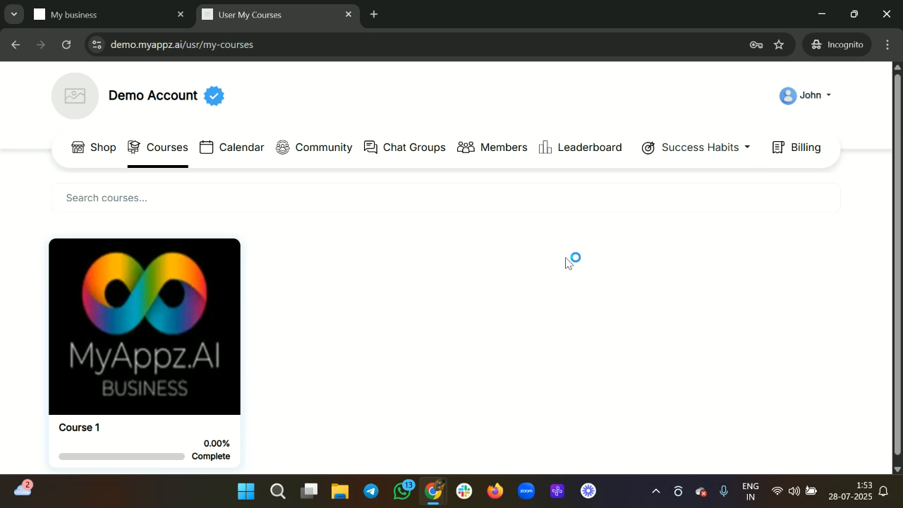
{"action": "scroll", "coordinate": [352, 315], "scroll_direction": "down", "scroll_amount": 1}
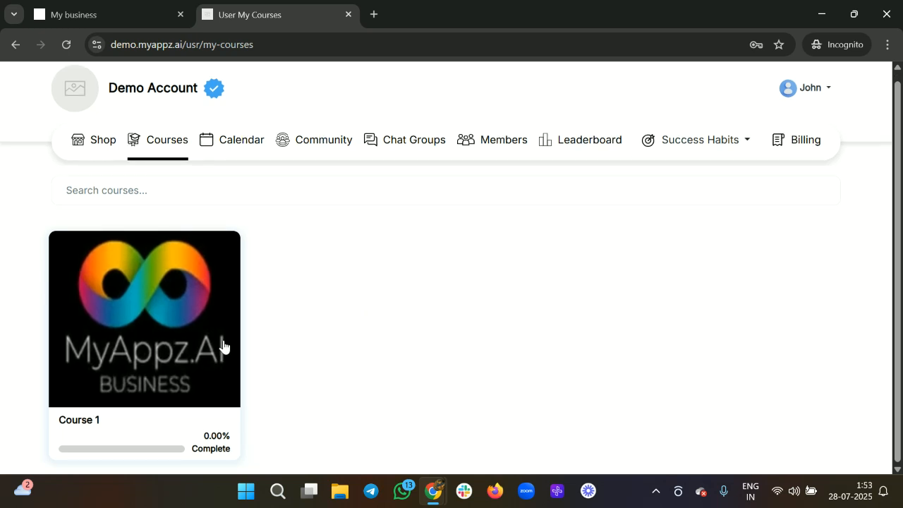
{"action": "left_click", "coordinate": [167, 339]}
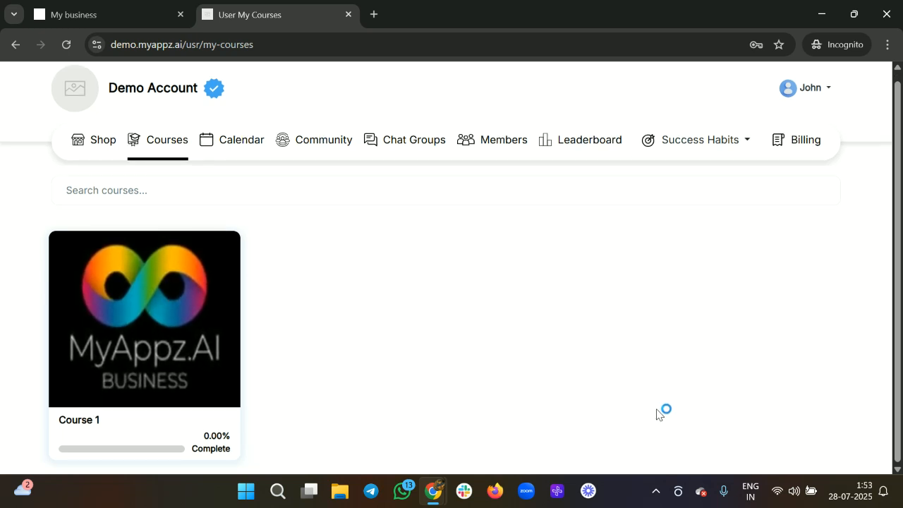
{"action": "scroll", "coordinate": [731, 310], "scroll_direction": "down", "scroll_amount": 1}
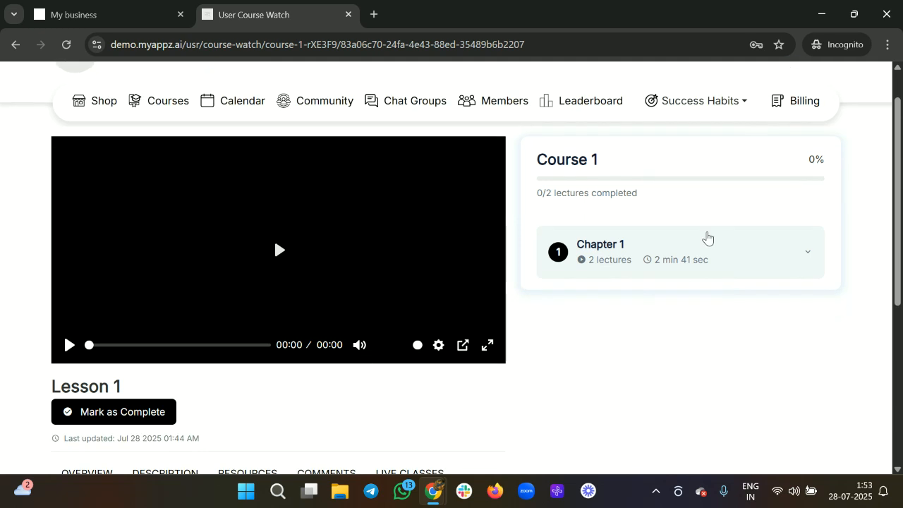
Expand Chapter 1's lecture list in Course 1 and play the Lesson 1 video.
{"action": "left_click", "coordinate": [681, 258]}
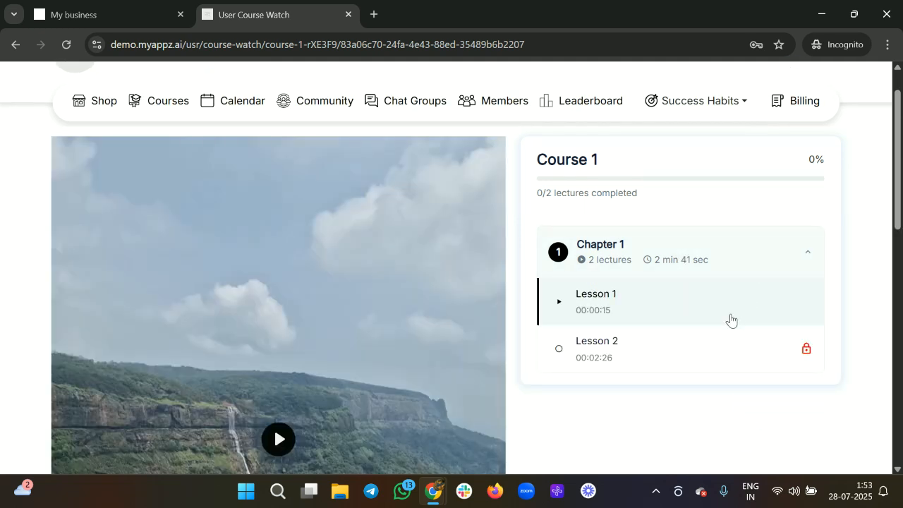
{"action": "left_click", "coordinate": [735, 243]}
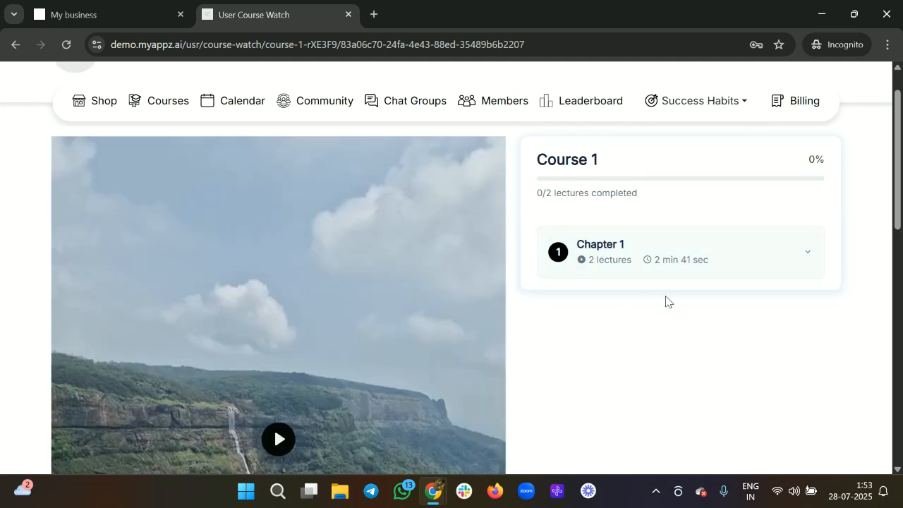
{"action": "left_click", "coordinate": [706, 267]}
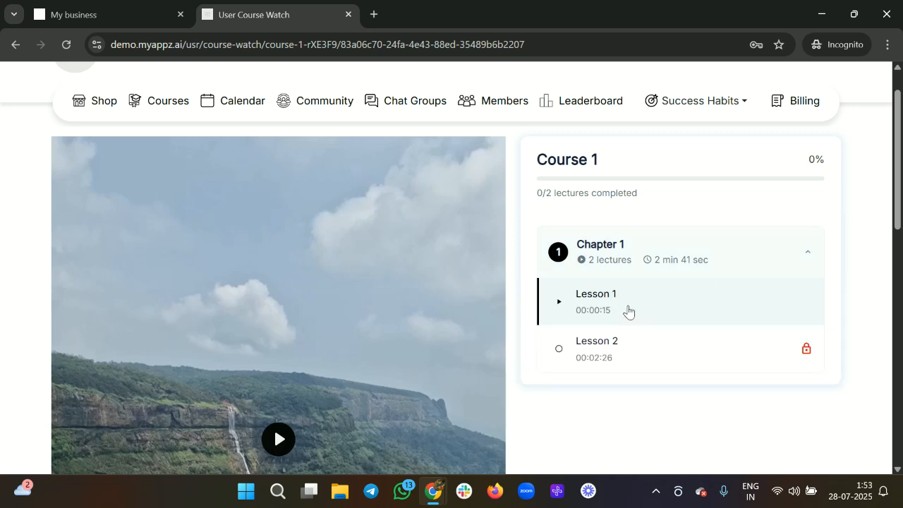
{"action": "scroll", "coordinate": [349, 345], "scroll_direction": "down", "scroll_amount": 2}
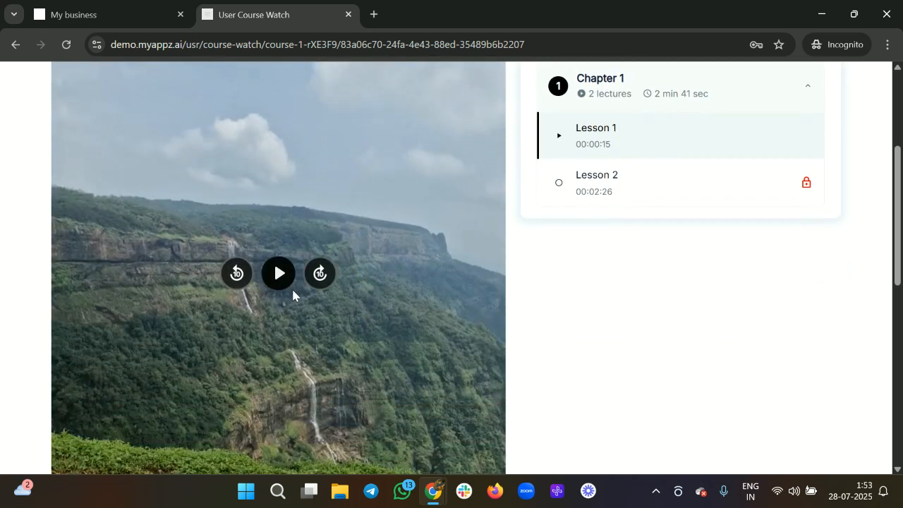
{"action": "left_click", "coordinate": [285, 275]}
{"action": "scroll", "coordinate": [290, 277], "scroll_direction": "down", "scroll_amount": 2}
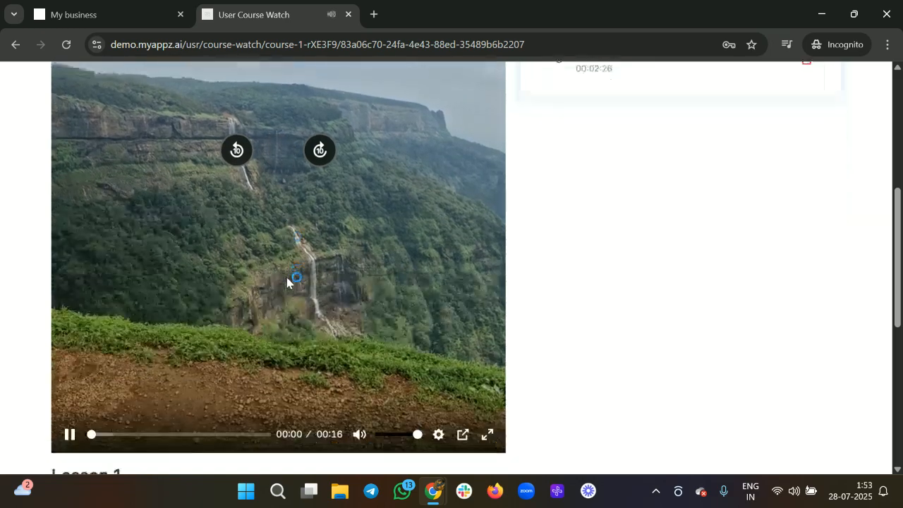
Mark Lesson 1 of Chapter 1 as complete.
{"action": "scroll", "coordinate": [201, 432], "scroll_direction": "down", "scroll_amount": 2}
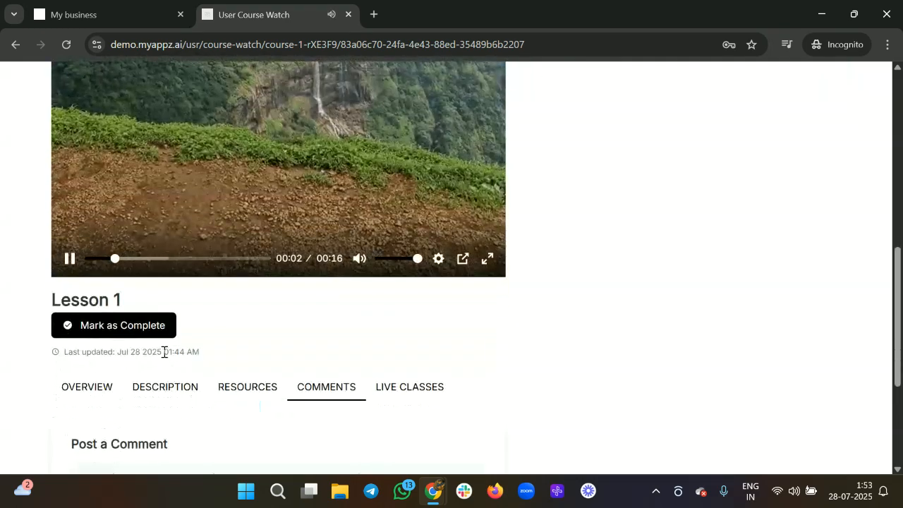
{"action": "left_click", "coordinate": [134, 326]}
{"action": "scroll", "coordinate": [536, 212], "scroll_direction": "up", "scroll_amount": 4}
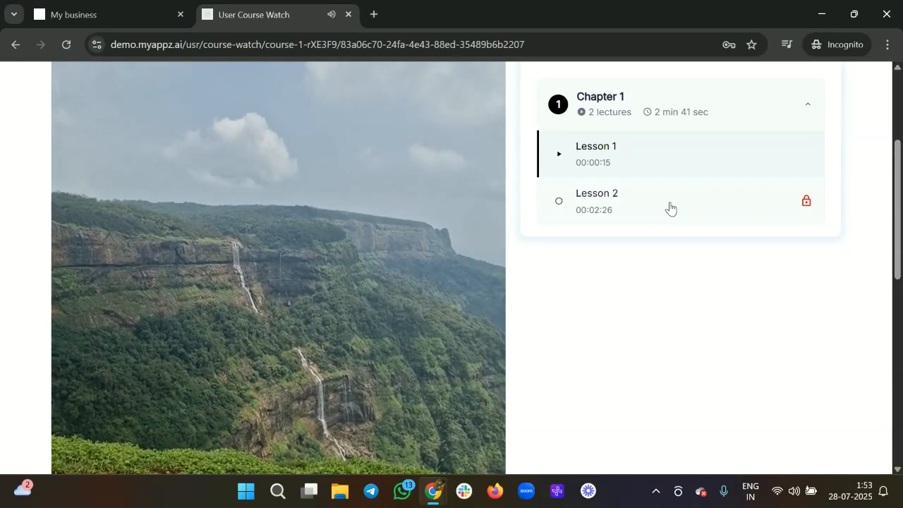
Open Lesson 2 of Chapter 1 and mark it as complete.
{"action": "left_click", "coordinate": [670, 205]}
{"action": "scroll", "coordinate": [528, 317], "scroll_direction": "down", "scroll_amount": 2}
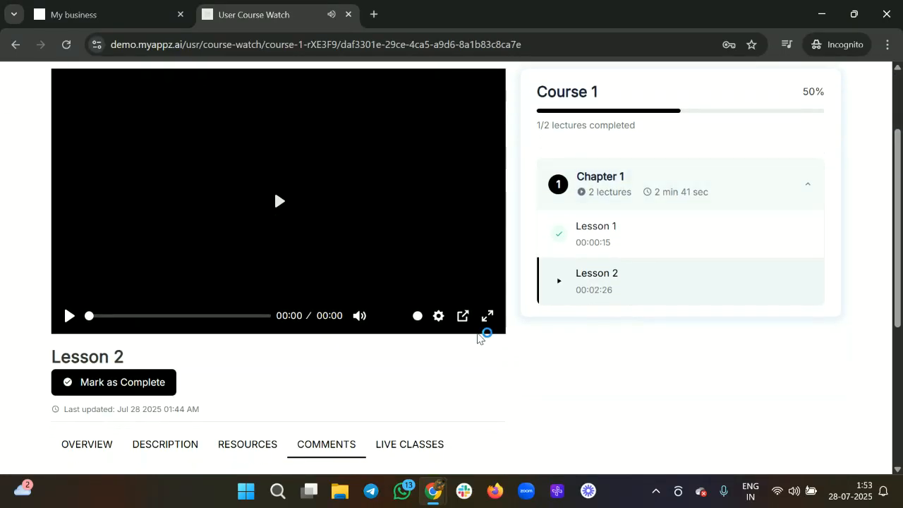
{"action": "scroll", "coordinate": [433, 361], "scroll_direction": "down", "scroll_amount": 2}
{"action": "scroll", "coordinate": [432, 361], "scroll_direction": "down", "scroll_amount": 2}
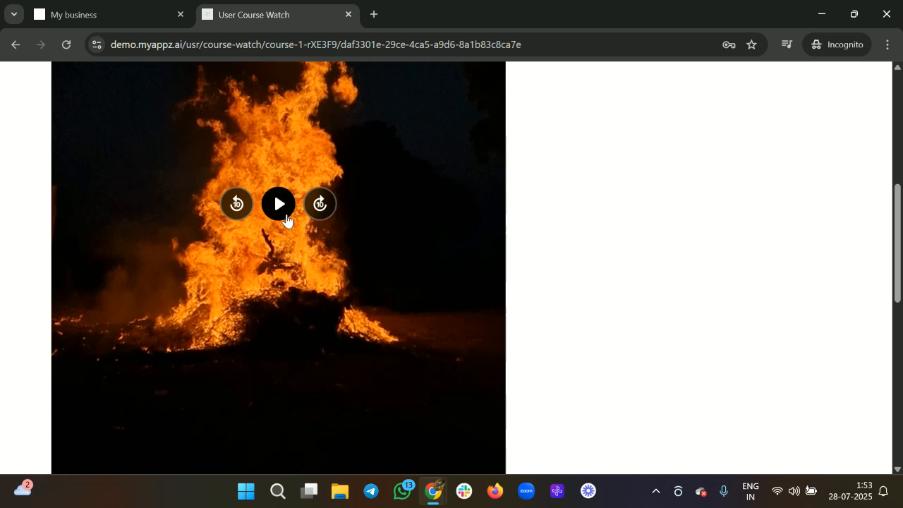
{"action": "scroll", "coordinate": [287, 219], "scroll_direction": "down", "scroll_amount": 2}
{"action": "scroll", "coordinate": [155, 408], "scroll_direction": "down", "scroll_amount": 3}
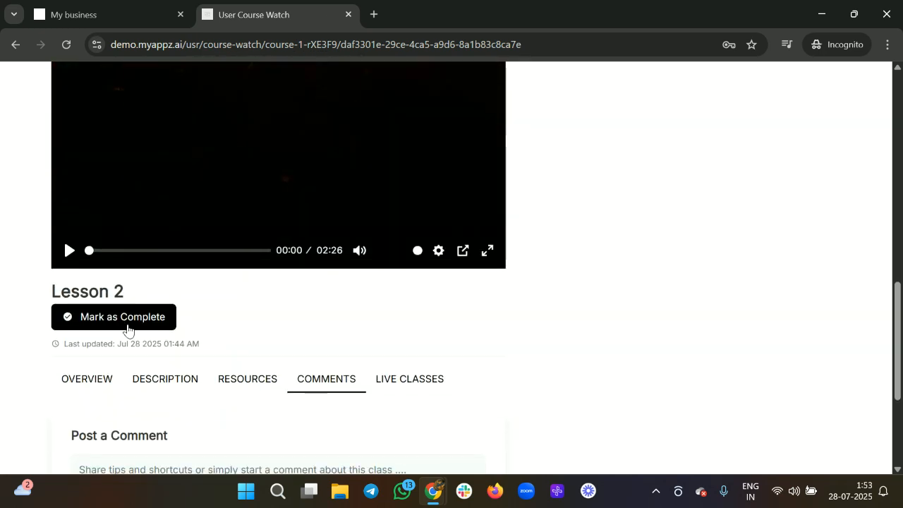
{"action": "left_click", "coordinate": [127, 316]}
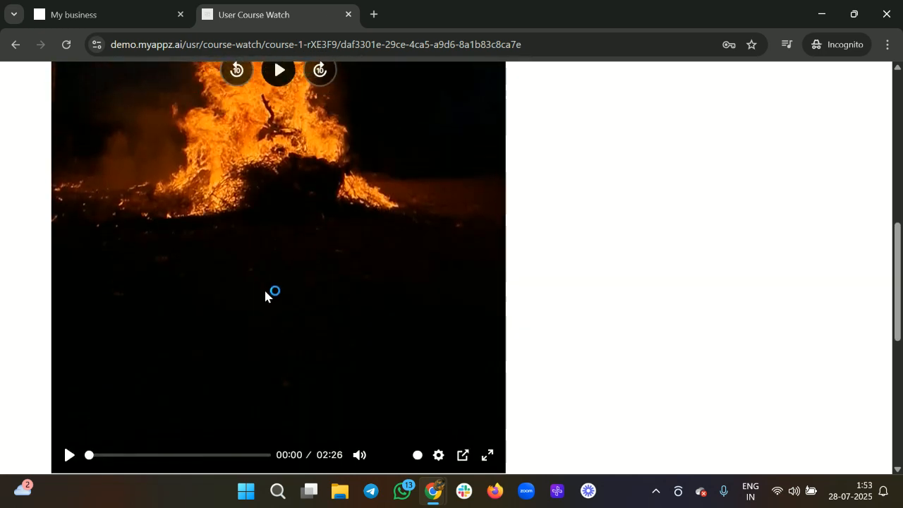
{"action": "scroll", "coordinate": [282, 325], "scroll_direction": "down", "scroll_amount": 3}
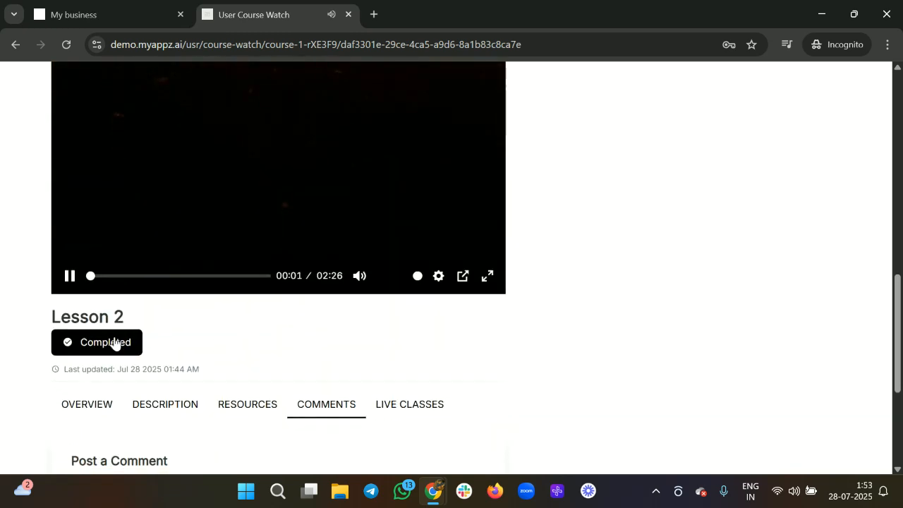
Reload the course page and check the progress of Course 1 and the lessons listed under Chapter 1.
{"action": "scroll", "coordinate": [374, 236], "scroll_direction": "up", "scroll_amount": 6}
{"action": "scroll", "coordinate": [616, 285], "scroll_direction": "up", "scroll_amount": 4}
{"action": "key", "text": "ctrl+r"}
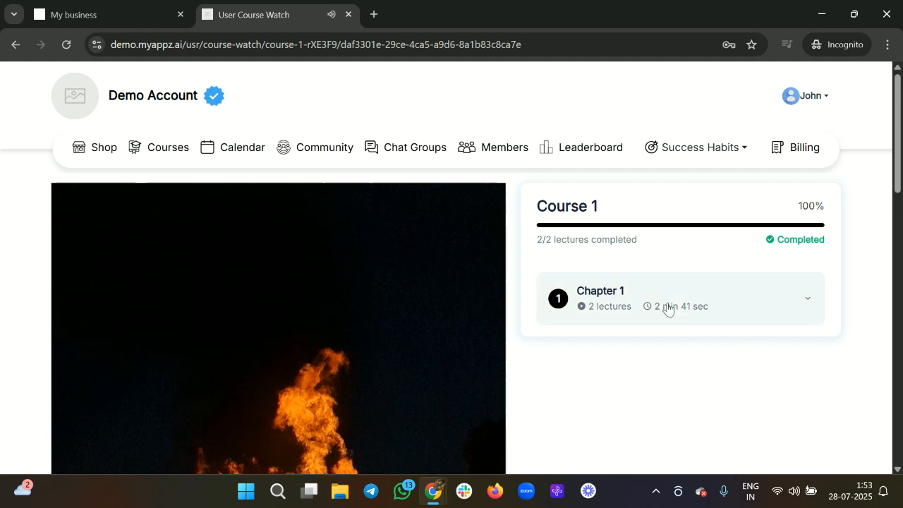
{"action": "left_click", "coordinate": [667, 308]}
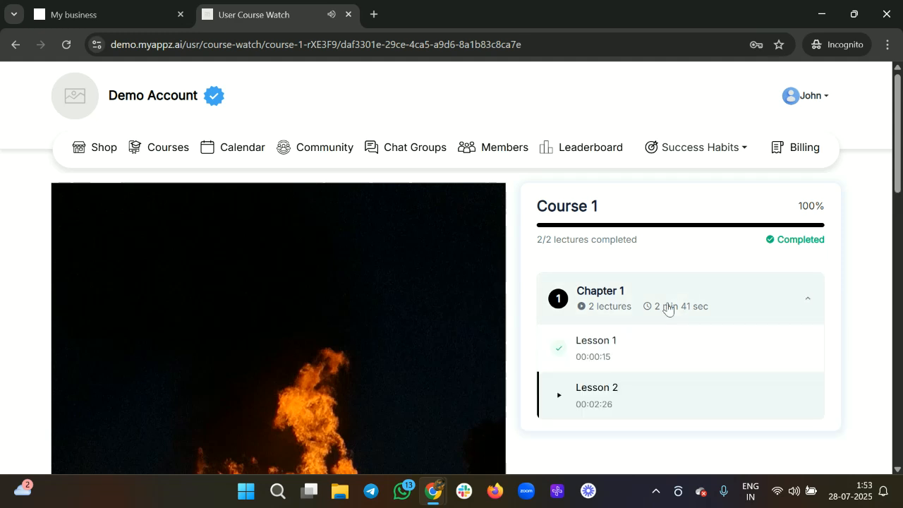
{"action": "left_click", "coordinate": [666, 308]}
Return to the My business tab and open Course 1 for editing from the Community course list.
{"action": "key", "text": "ctrl+shift+Tab"}
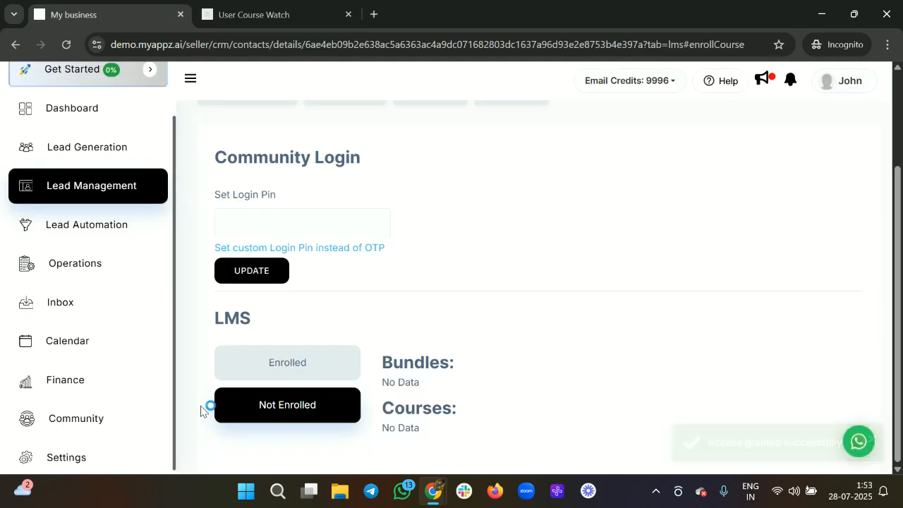
{"action": "left_click", "coordinate": [69, 413]}
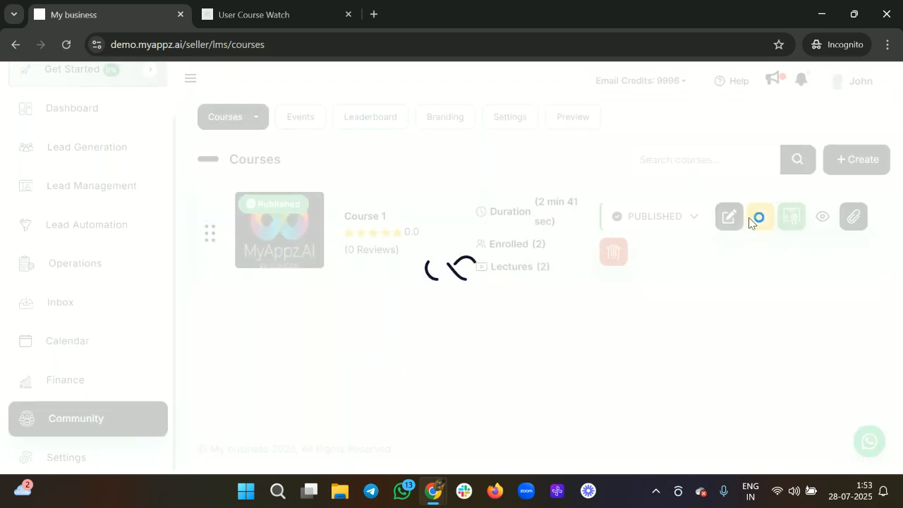
{"action": "left_click", "coordinate": [728, 219]}
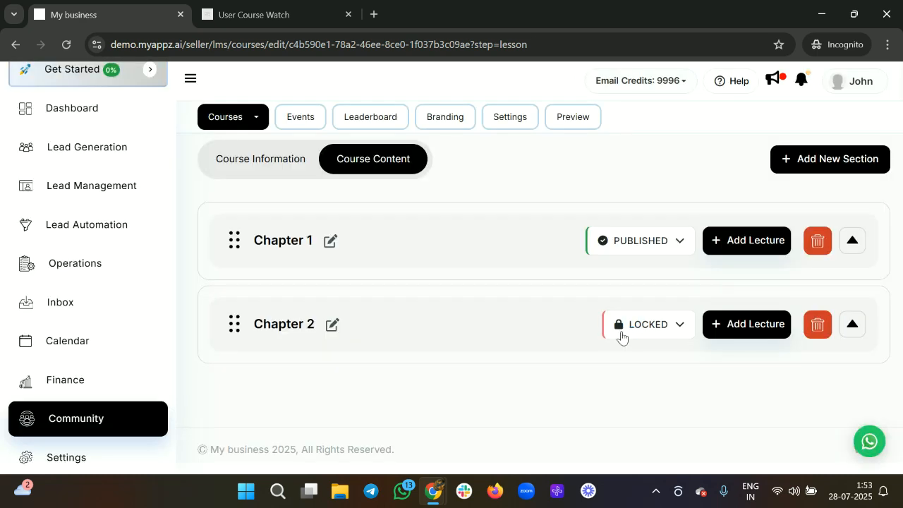
Examine Chapter 2's section lock settings, trying Chapter 2 as the section to complete, and close them without saving.
{"action": "left_click", "coordinate": [623, 330]}
{"action": "left_click", "coordinate": [657, 266]}
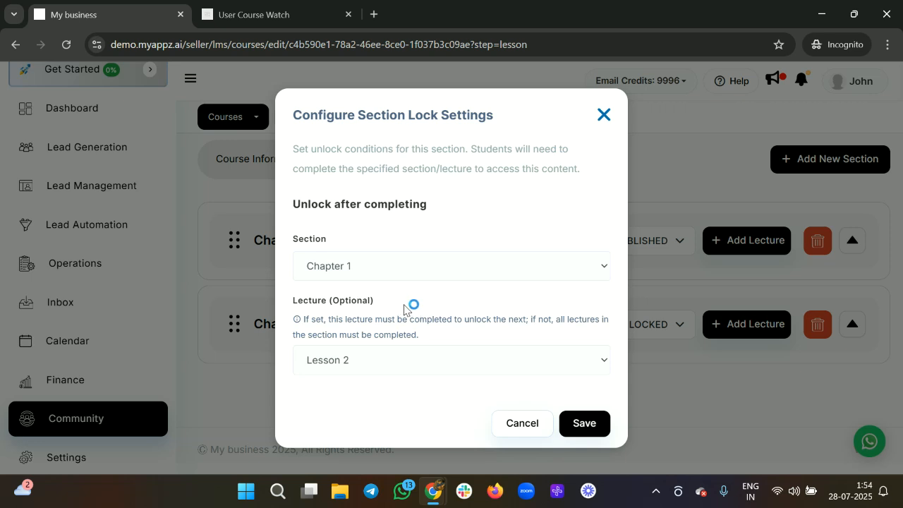
{"action": "left_click", "coordinate": [381, 272]}
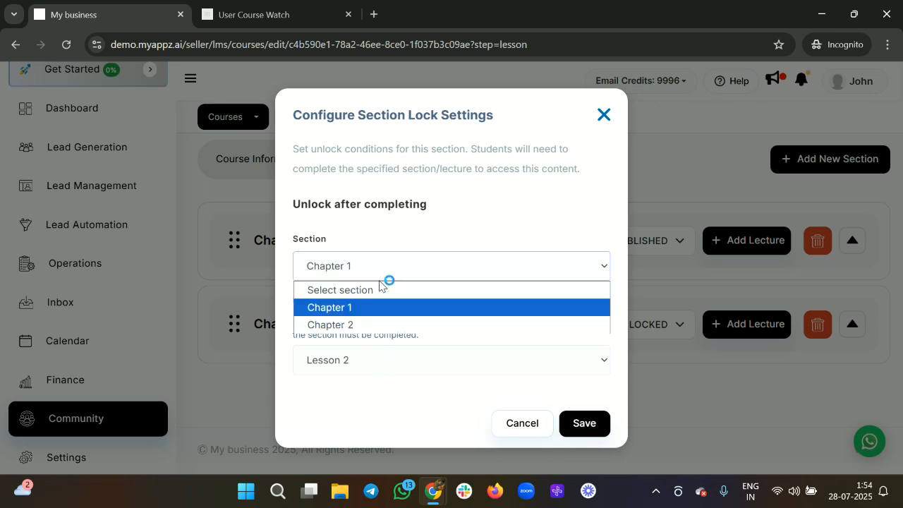
{"action": "left_click", "coordinate": [366, 325]}
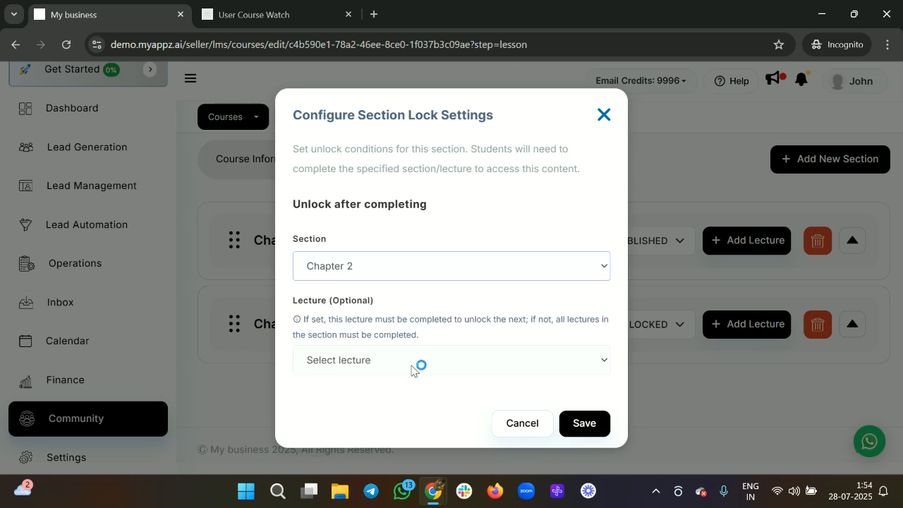
{"action": "left_click", "coordinate": [611, 115]}
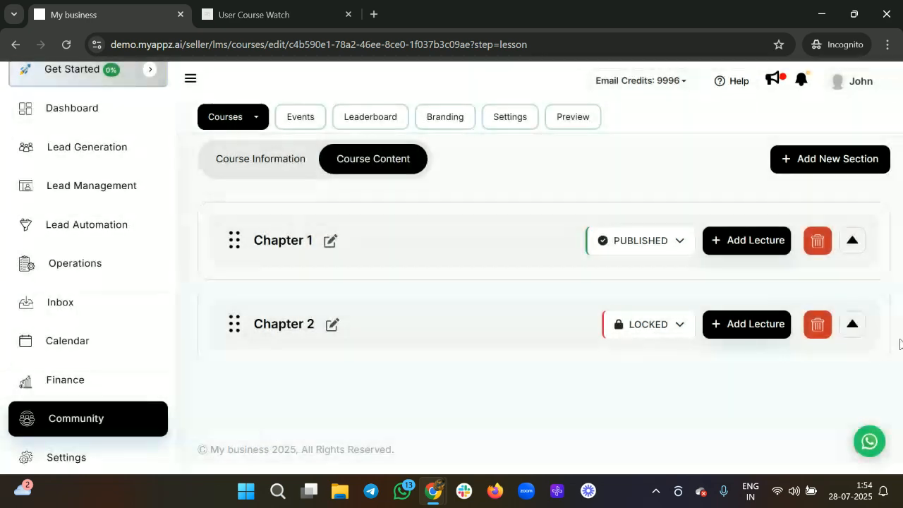
Start an Upload Video lecture in Chapter 2 and select the video file 20240815_143536.
{"action": "left_click", "coordinate": [865, 322]}
{"action": "scroll", "coordinate": [734, 384], "scroll_direction": "down", "scroll_amount": 3}
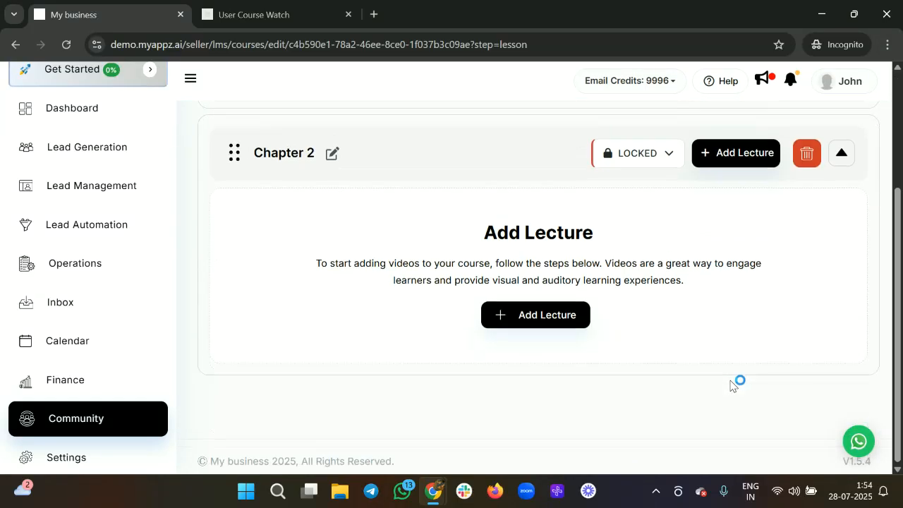
{"action": "left_click", "coordinate": [516, 321]}
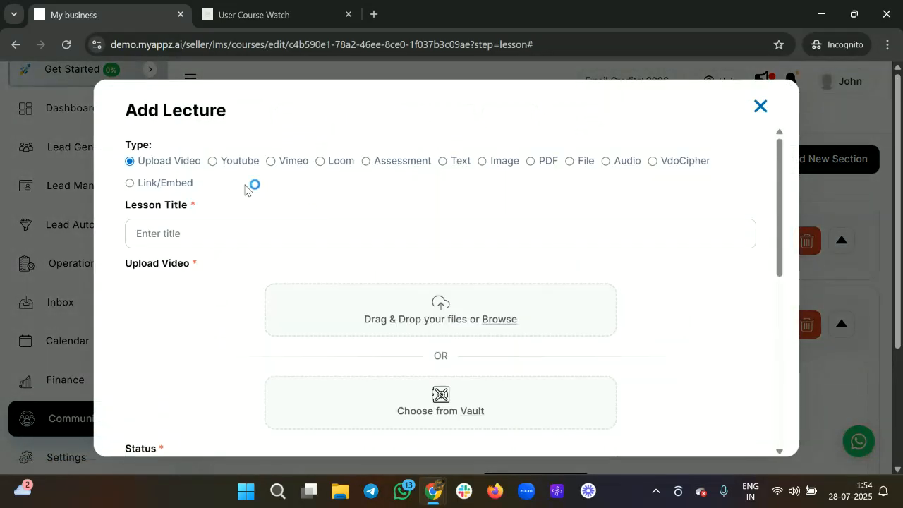
{"action": "left_click", "coordinate": [442, 319]}
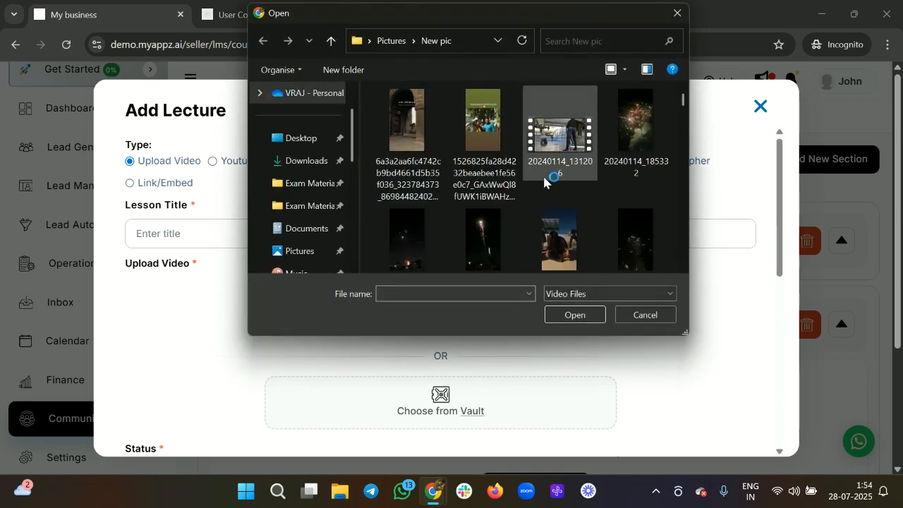
{"action": "scroll", "coordinate": [550, 212], "scroll_direction": "down", "scroll_amount": 10}
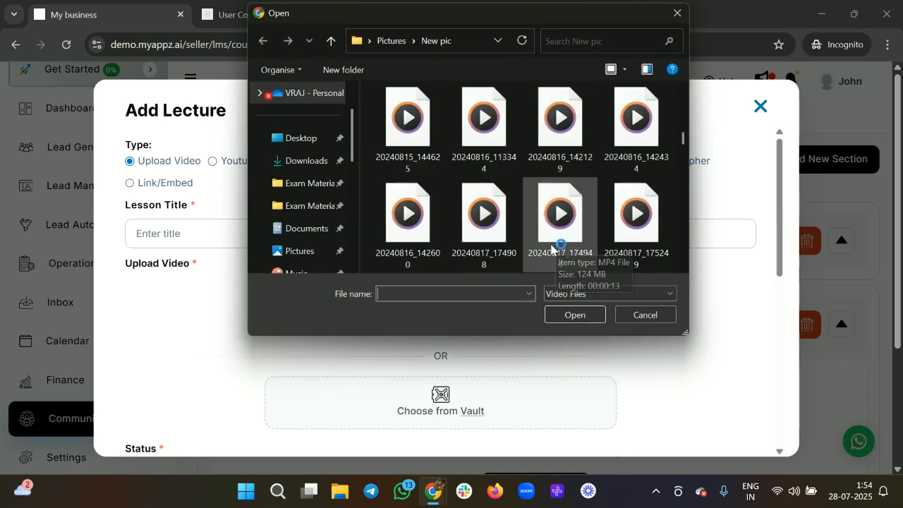
{"action": "scroll", "coordinate": [520, 193], "scroll_direction": "up", "scroll_amount": 2}
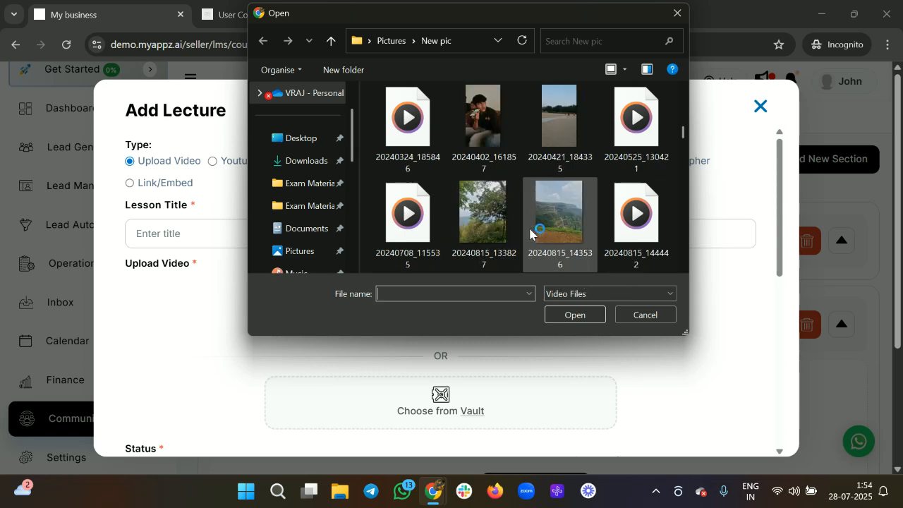
{"action": "left_click", "coordinate": [554, 223]}
{"action": "left_click", "coordinate": [572, 315]}
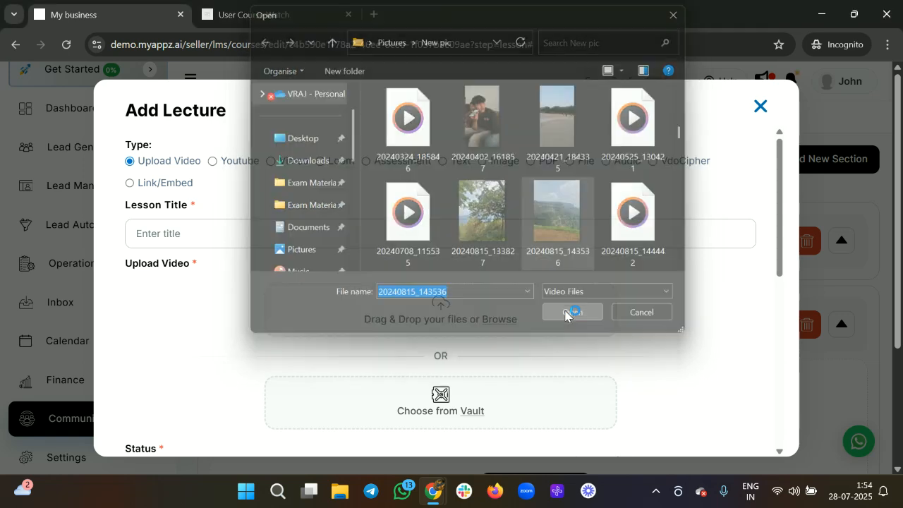
Remove the video 20240815_143536 from the lecture and select the file 20240817_182316 for upload instead.
{"action": "scroll", "coordinate": [366, 299], "scroll_direction": "down", "scroll_amount": 2}
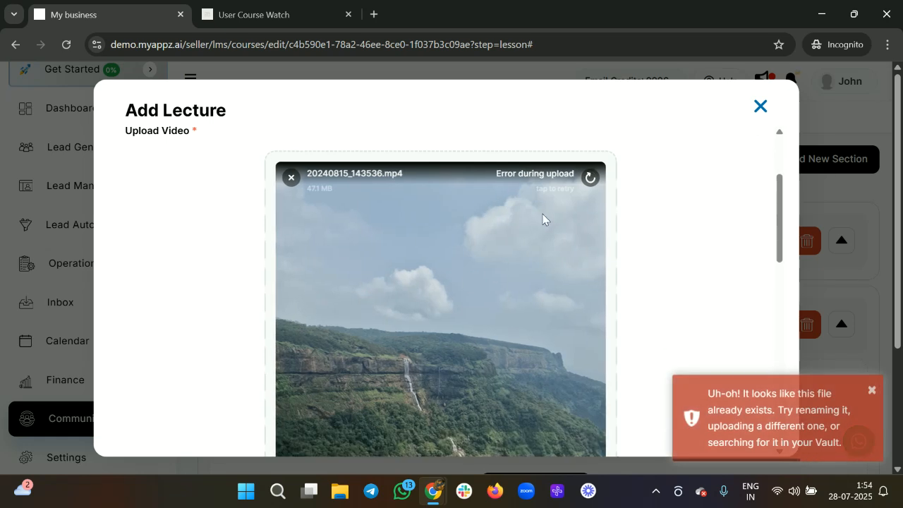
{"action": "left_click", "coordinate": [291, 177]}
{"action": "left_click", "coordinate": [432, 185]}
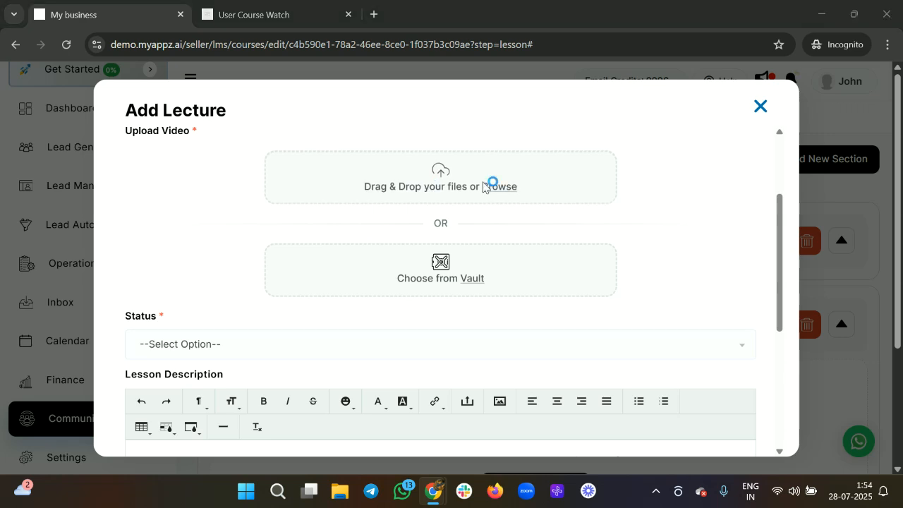
{"action": "scroll", "coordinate": [566, 192], "scroll_direction": "down", "scroll_amount": 3}
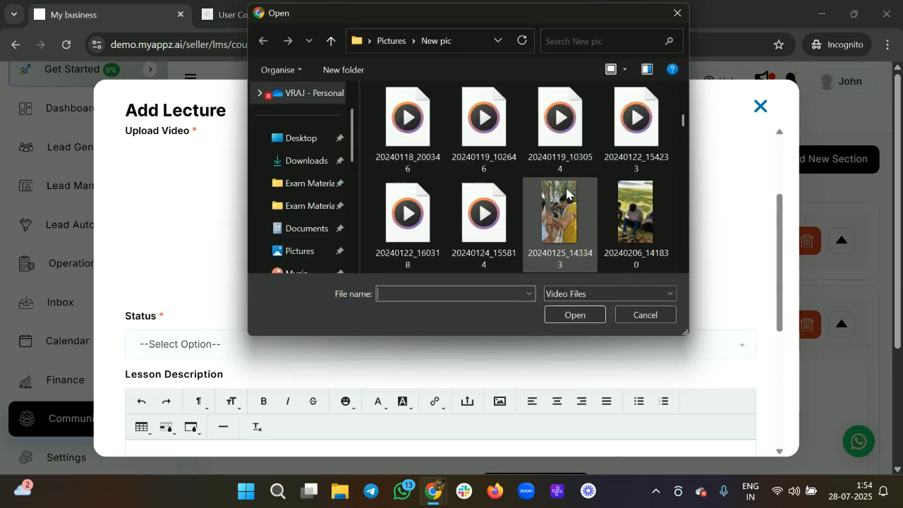
{"action": "scroll", "coordinate": [566, 192], "scroll_direction": "down", "scroll_amount": 5}
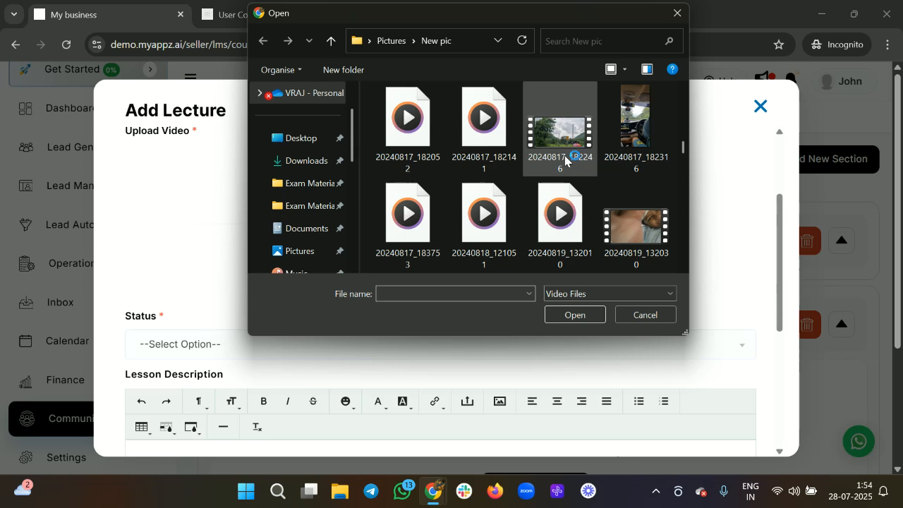
{"action": "left_click", "coordinate": [634, 124]}
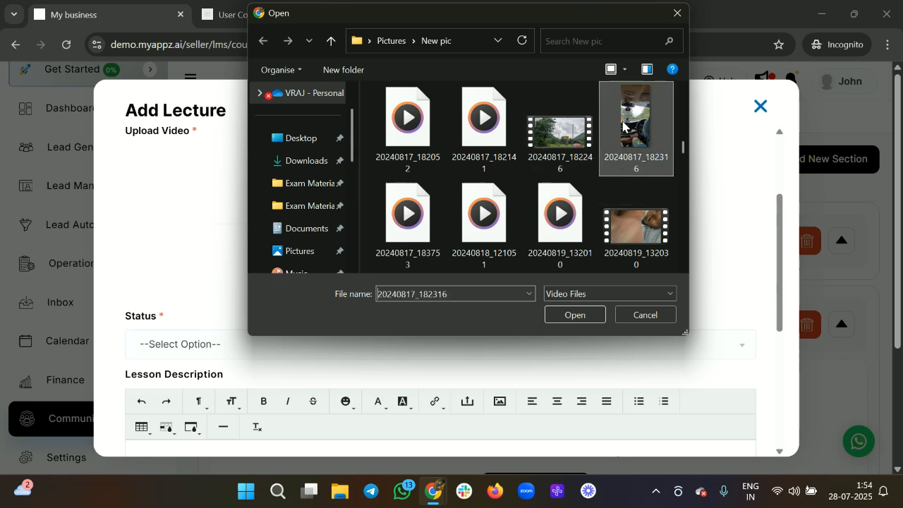
{"action": "left_click", "coordinate": [574, 313]}
Set the lecture's status to Published and enter Lesson 3 as its description.
{"action": "scroll", "coordinate": [553, 307], "scroll_direction": "down", "scroll_amount": 10}
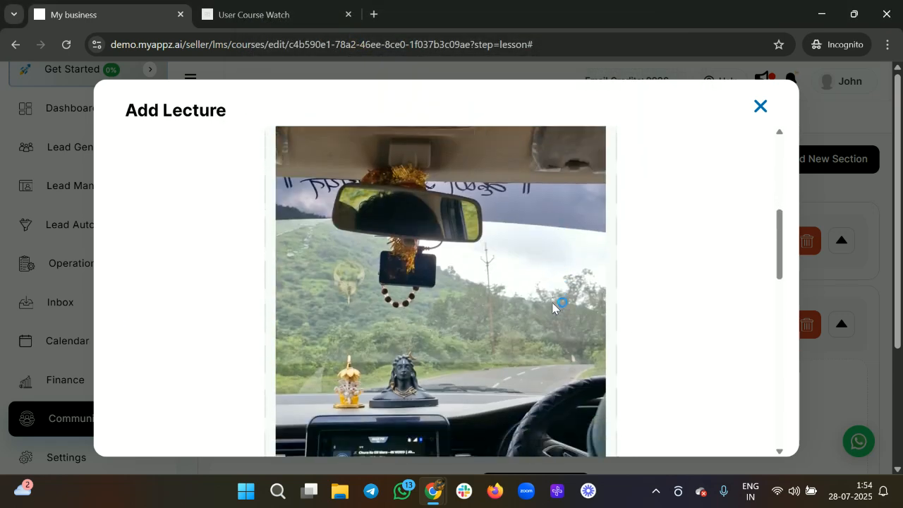
{"action": "left_click", "coordinate": [328, 306]}
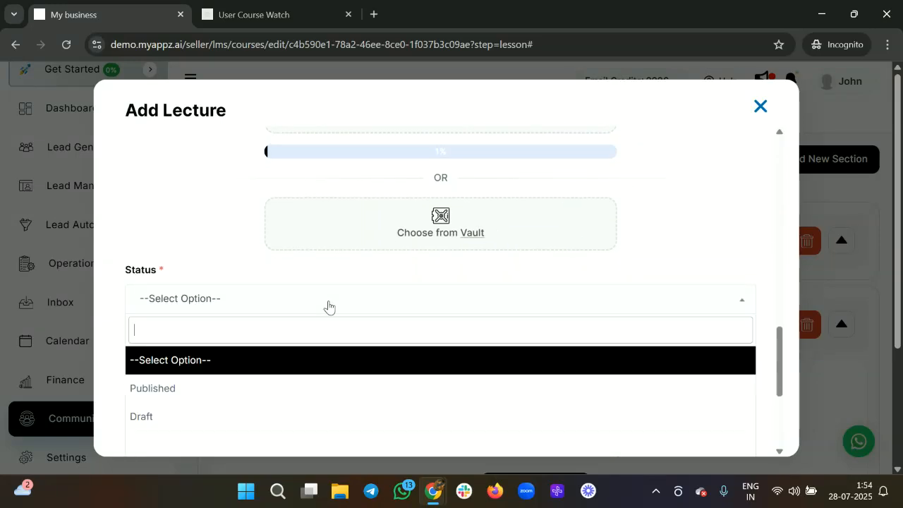
{"action": "left_click", "coordinate": [269, 386]}
{"action": "scroll", "coordinate": [440, 301], "scroll_direction": "down", "scroll_amount": 3}
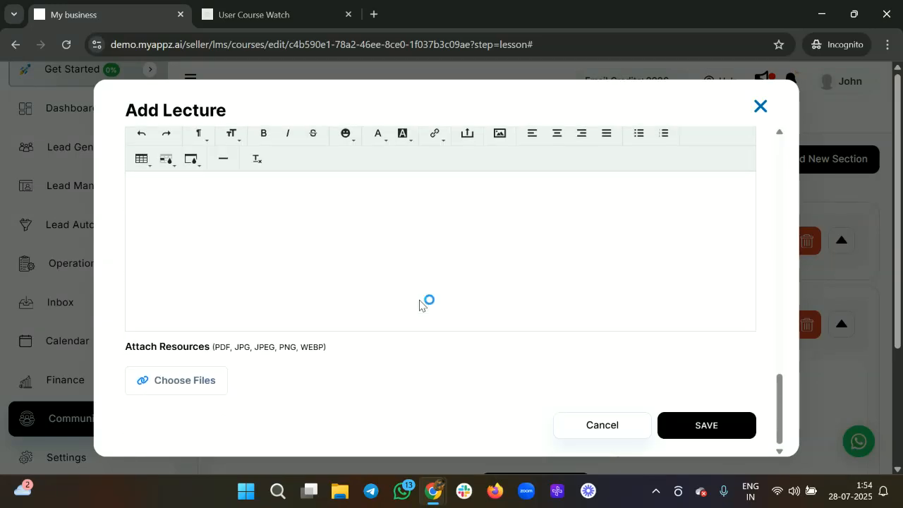
{"action": "type", "text": "Lesson 3"}
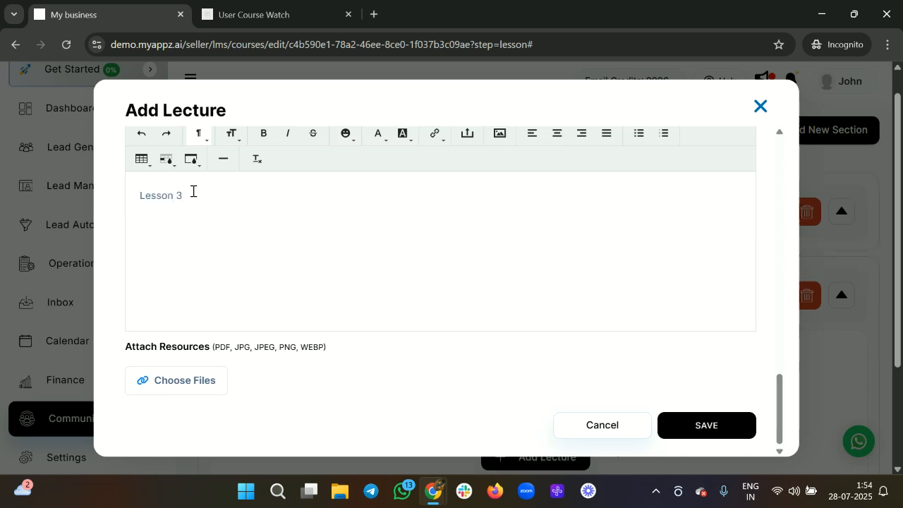
Title the lecture Lesson 3 and save it once the video upload is complete.
{"action": "scroll", "coordinate": [405, 329], "scroll_direction": "up", "scroll_amount": 5}
{"action": "scroll", "coordinate": [400, 329], "scroll_direction": "up", "scroll_amount": 1}
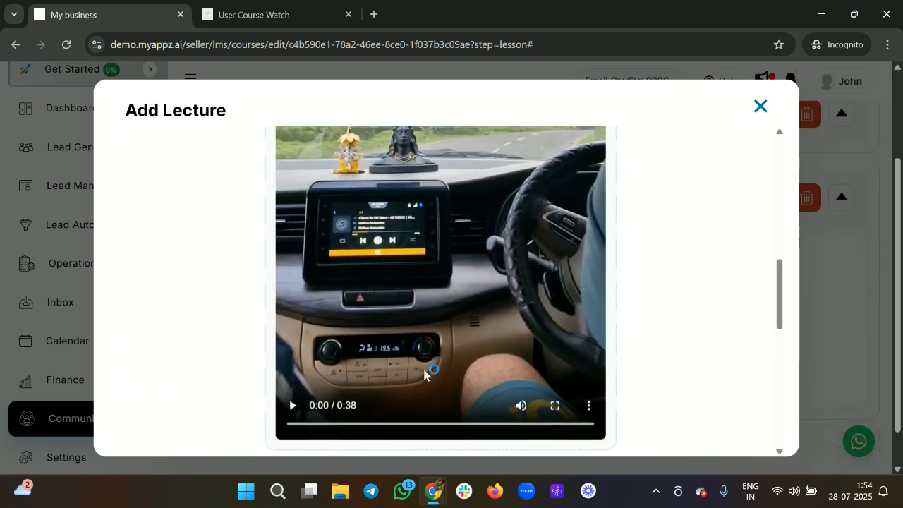
{"action": "scroll", "coordinate": [605, 296], "scroll_direction": "up", "scroll_amount": 3}
{"action": "scroll", "coordinate": [605, 297], "scroll_direction": "down", "scroll_amount": 6}
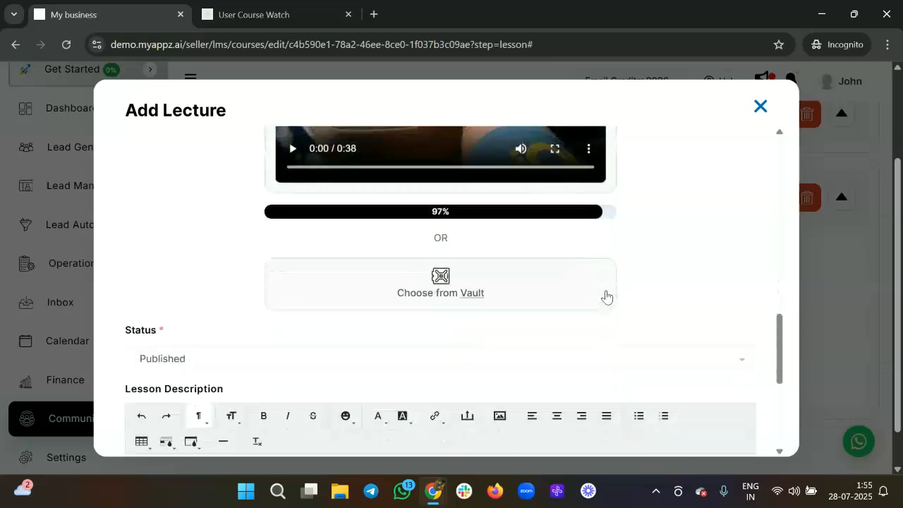
{"action": "scroll", "coordinate": [677, 290], "scroll_direction": "down", "scroll_amount": 5}
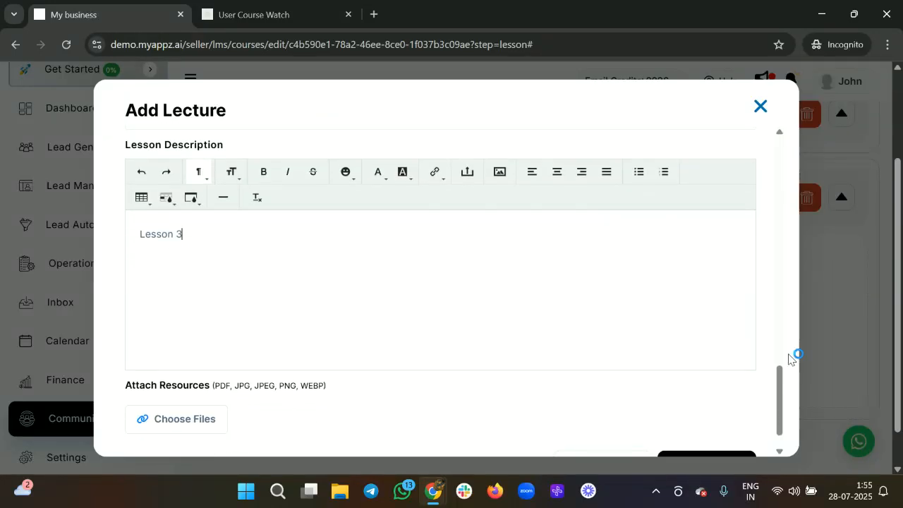
{"action": "scroll", "coordinate": [679, 393], "scroll_direction": "down", "scroll_amount": 1}
{"action": "left_click", "coordinate": [683, 428]}
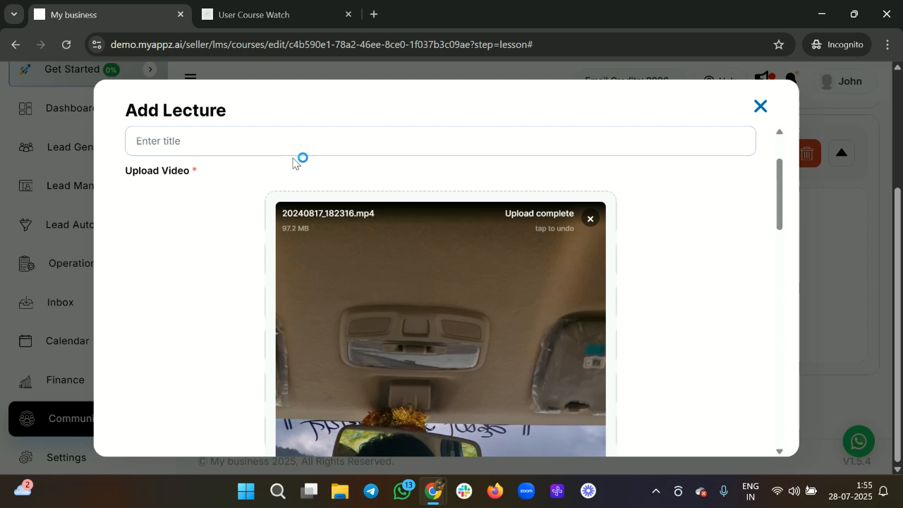
{"action": "left_click", "coordinate": [209, 147]}
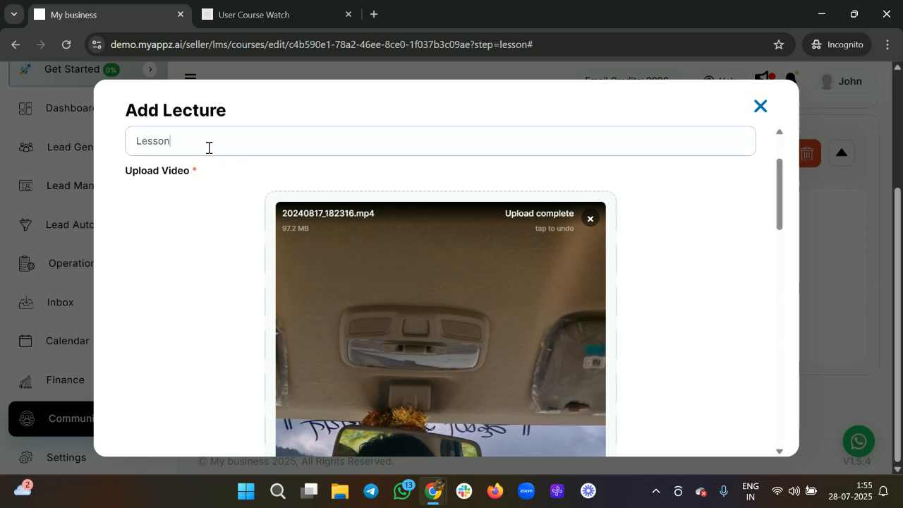
{"action": "scroll", "coordinate": [729, 259], "scroll_direction": "down", "scroll_amount": 10}
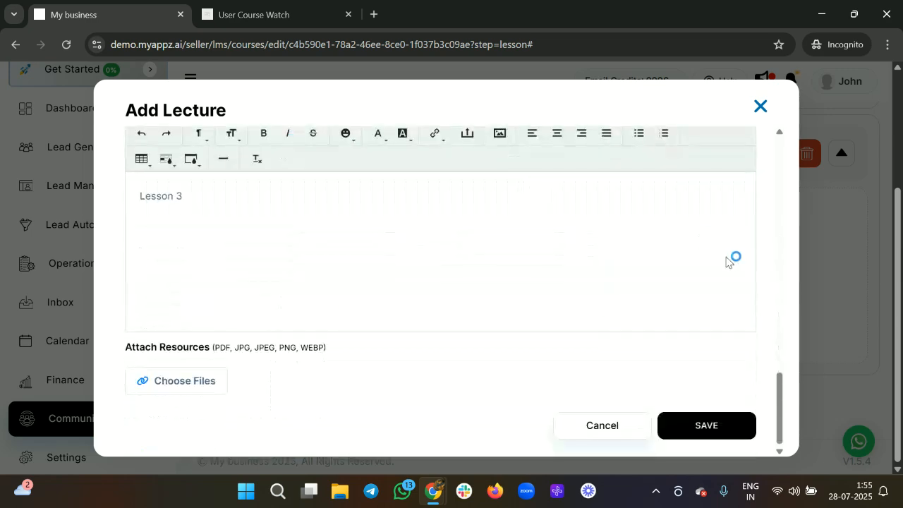
{"action": "left_click", "coordinate": [688, 428]}
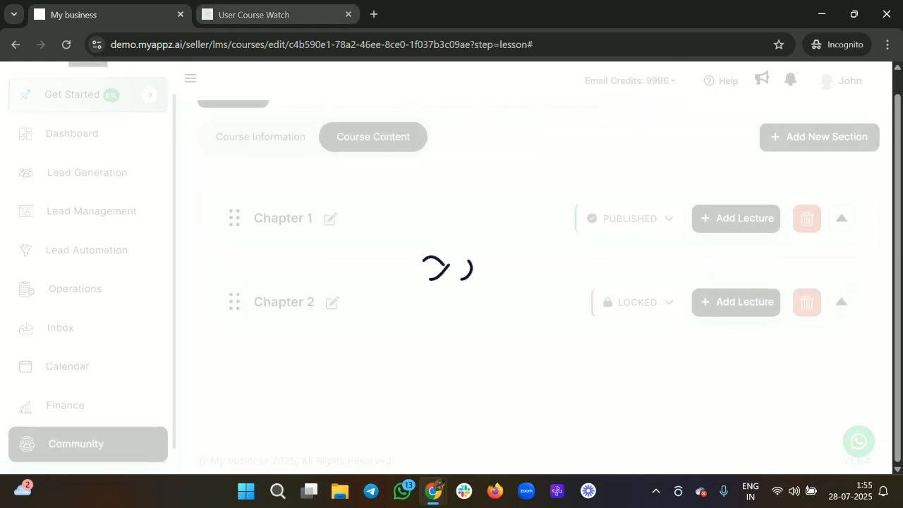
Switch to the member's User Course Watch tab, reload it and check the lessons under Chapter 2 and Chapter 1.
{"action": "left_click", "coordinate": [311, 8]}
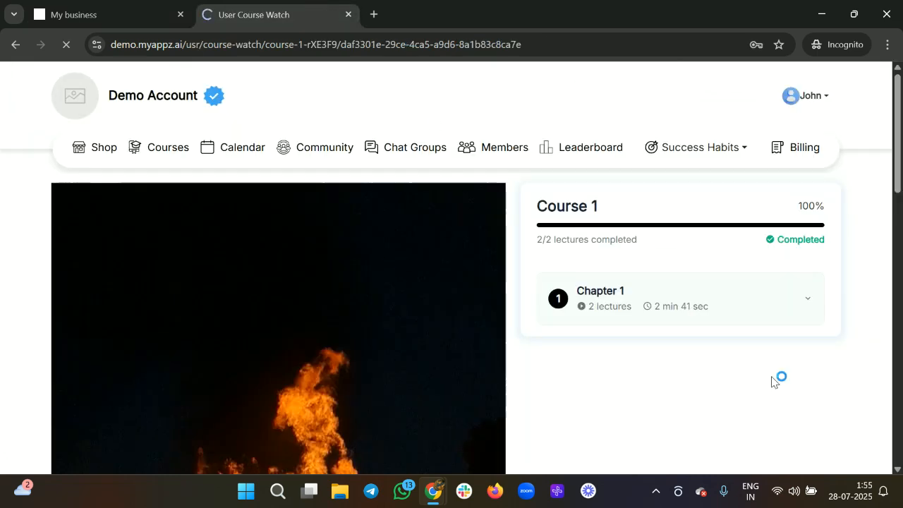
{"action": "scroll", "coordinate": [676, 341], "scroll_direction": "down", "scroll_amount": 1}
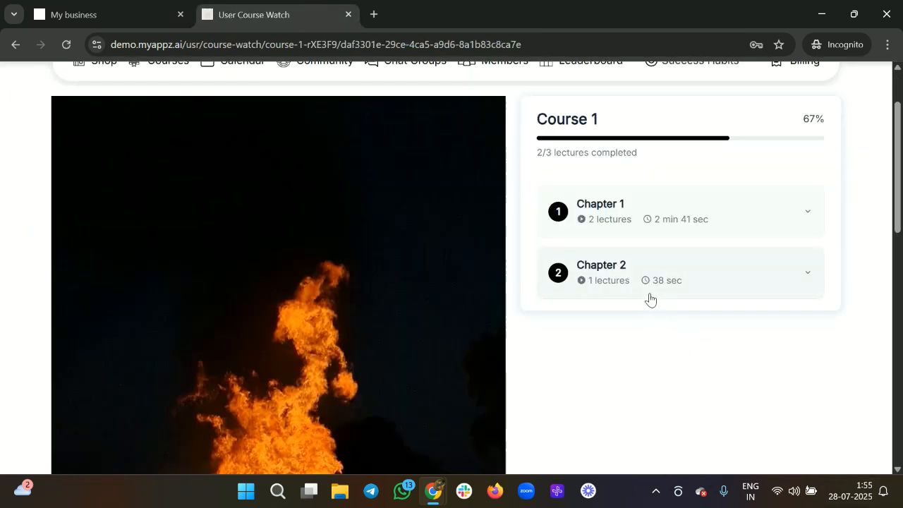
{"action": "left_click", "coordinate": [677, 269]}
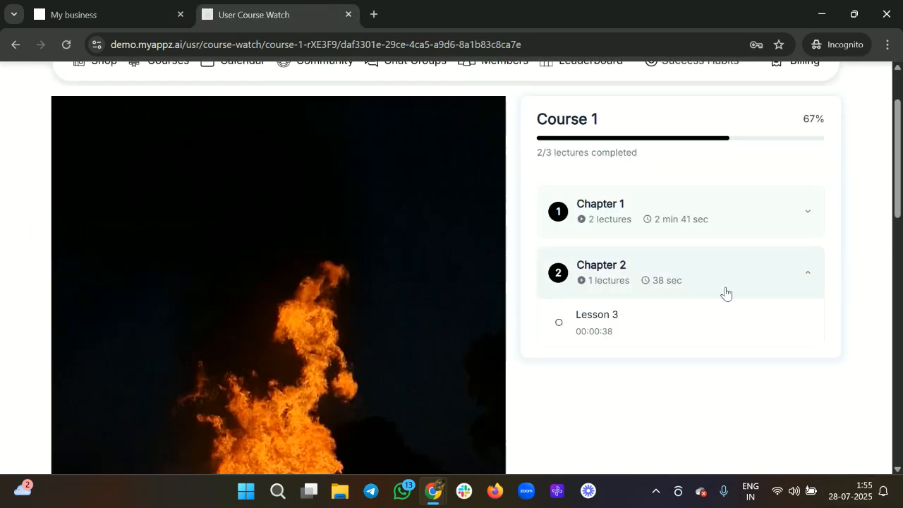
{"action": "left_click", "coordinate": [700, 215]}
{"action": "scroll", "coordinate": [295, 313], "scroll_direction": "down", "scroll_amount": 5}
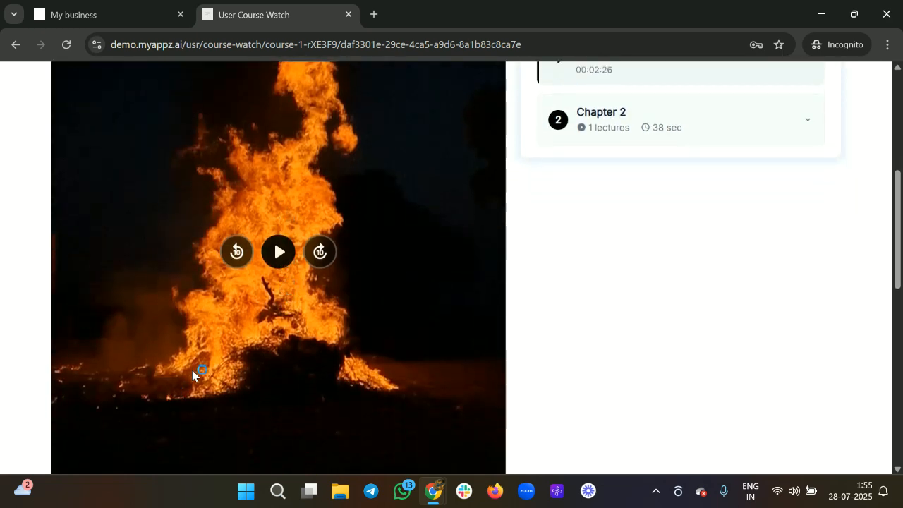
Open Lesson 3 in Chapter 2 from the member's side and check the completion marks on Chapter 1's lessons.
{"action": "scroll", "coordinate": [400, 290], "scroll_direction": "up", "scroll_amount": 4}
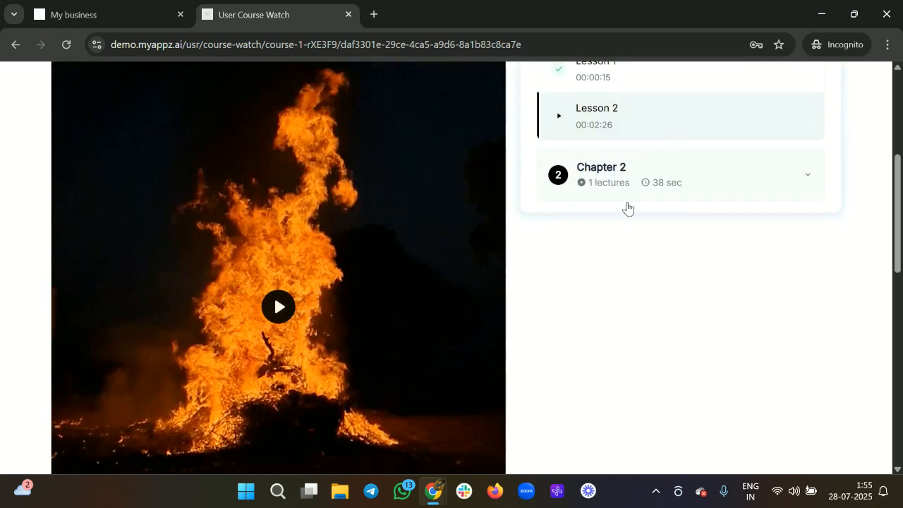
{"action": "left_click", "coordinate": [644, 177]}
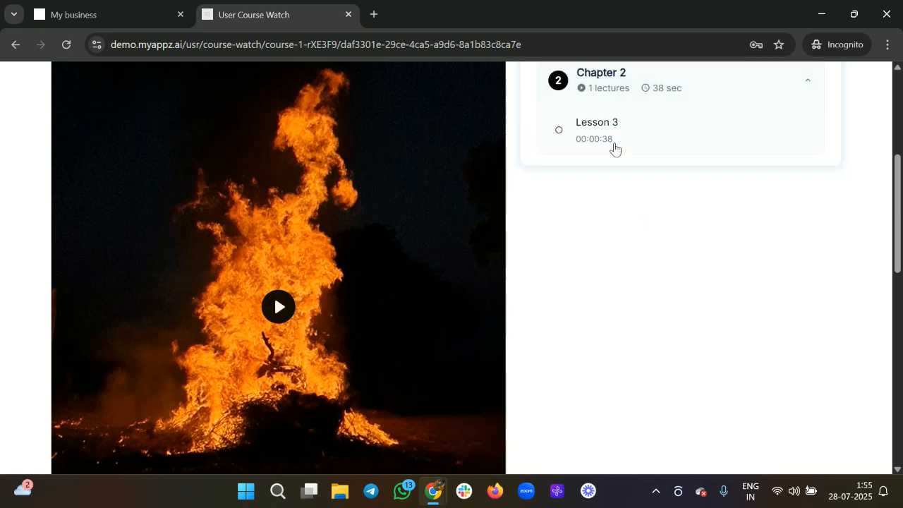
{"action": "left_click", "coordinate": [614, 148]}
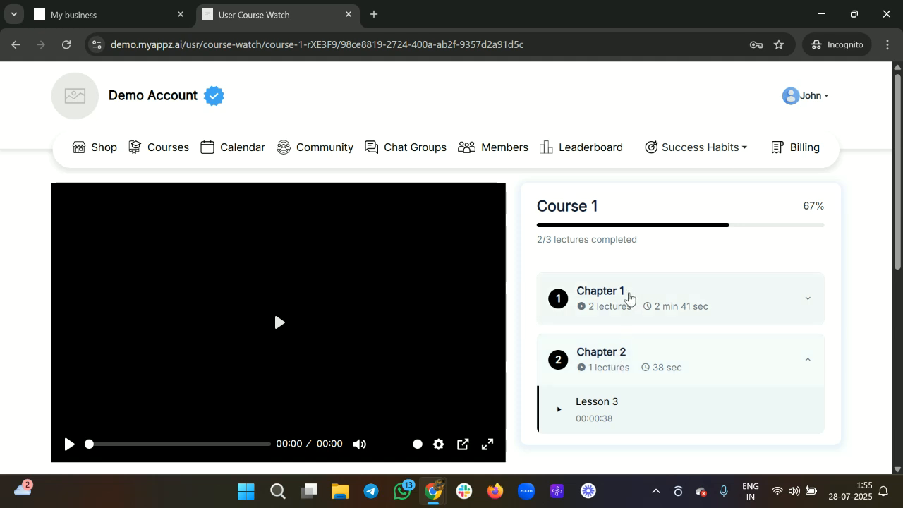
{"action": "left_click", "coordinate": [627, 298]}
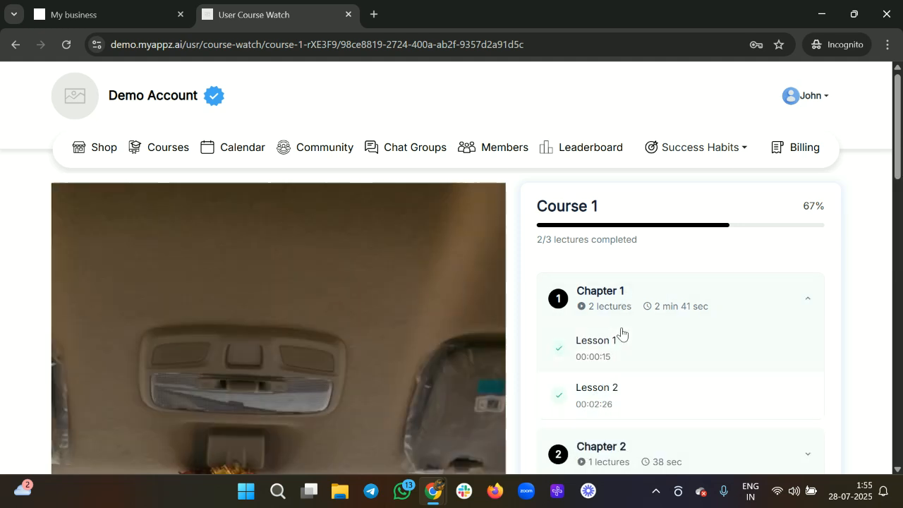
{"action": "scroll", "coordinate": [640, 365], "scroll_direction": "down", "scroll_amount": 1}
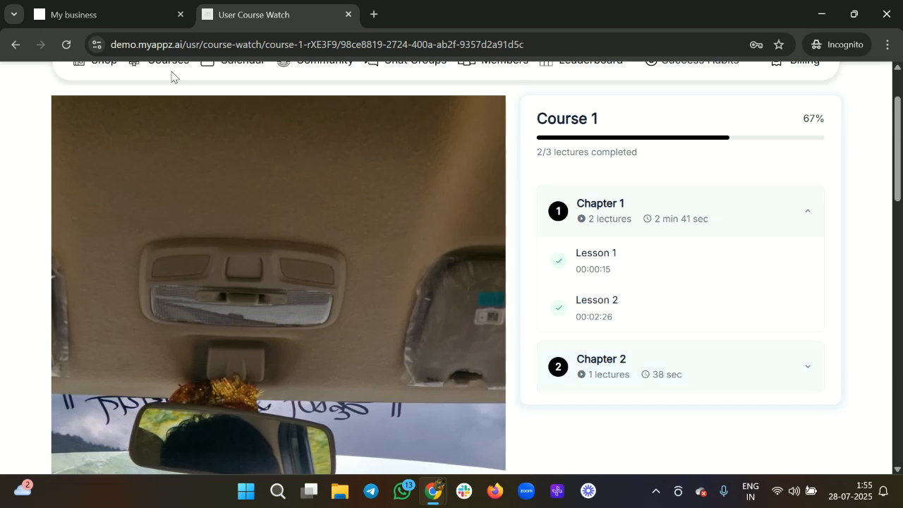
Return to the My business tab and show the Courses options of the Community area.
{"action": "left_click", "coordinate": [108, 6]}
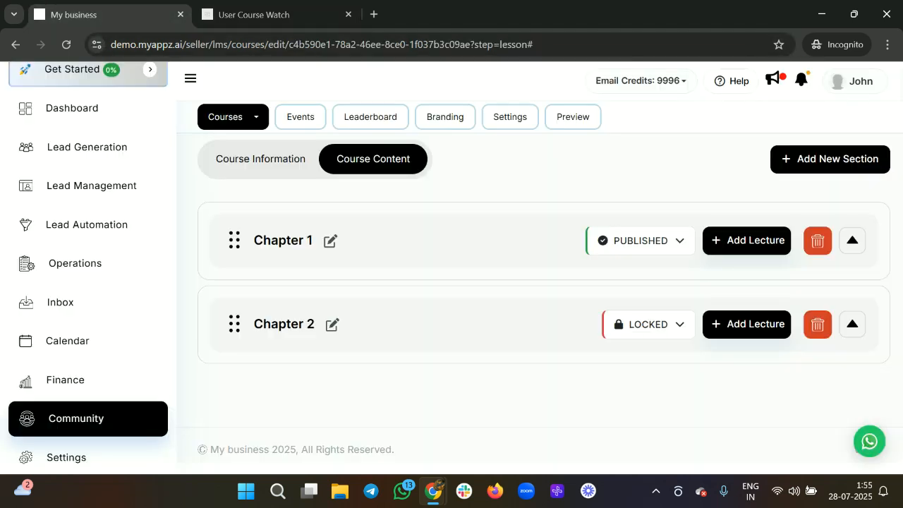
{"action": "left_click", "coordinate": [240, 124]}
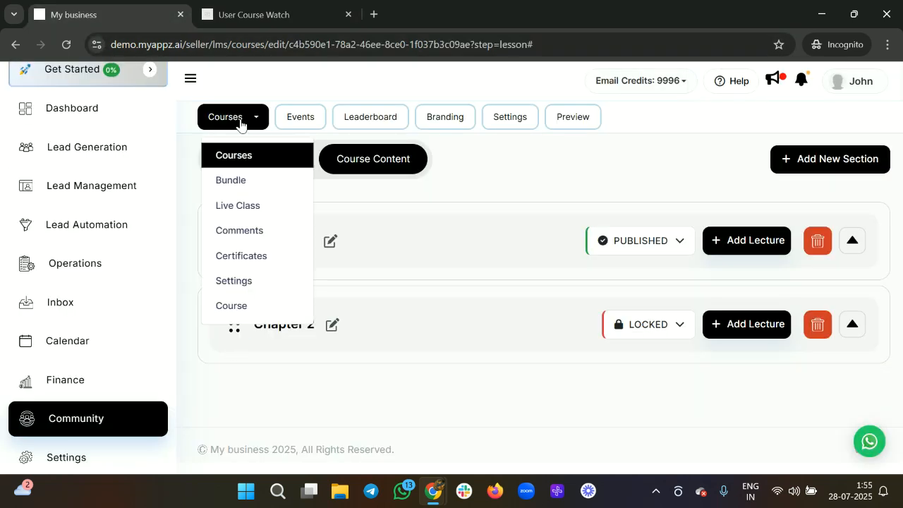